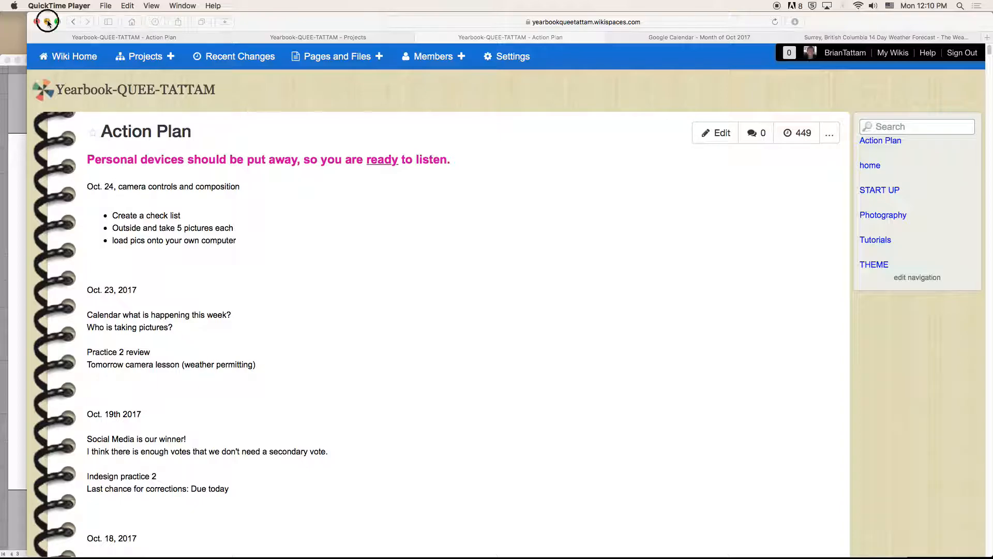
Step: Switch to the Pracrice 2.indd layout in InDesign and examine the maple-leaf frame at 100% zoom
left_click(730, 371)
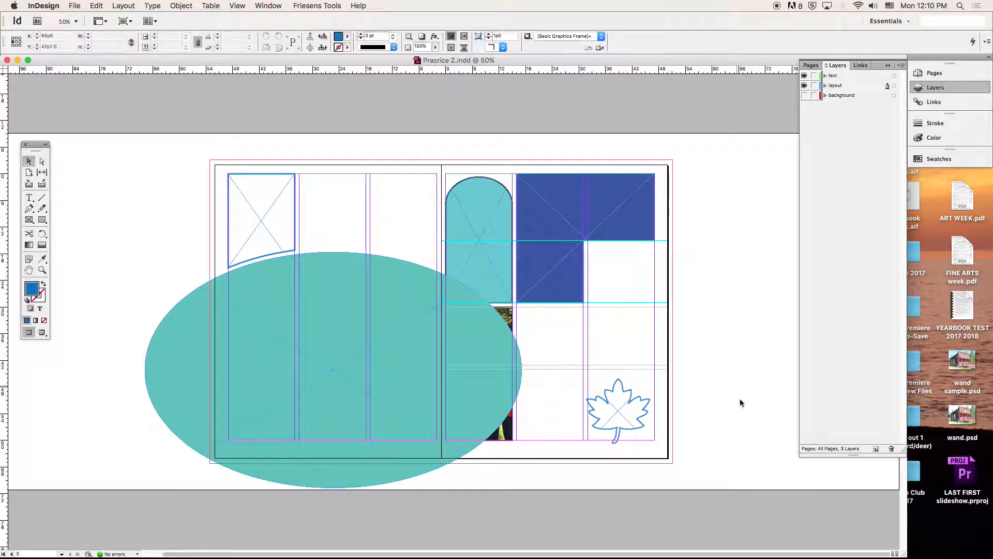
key("super+1")
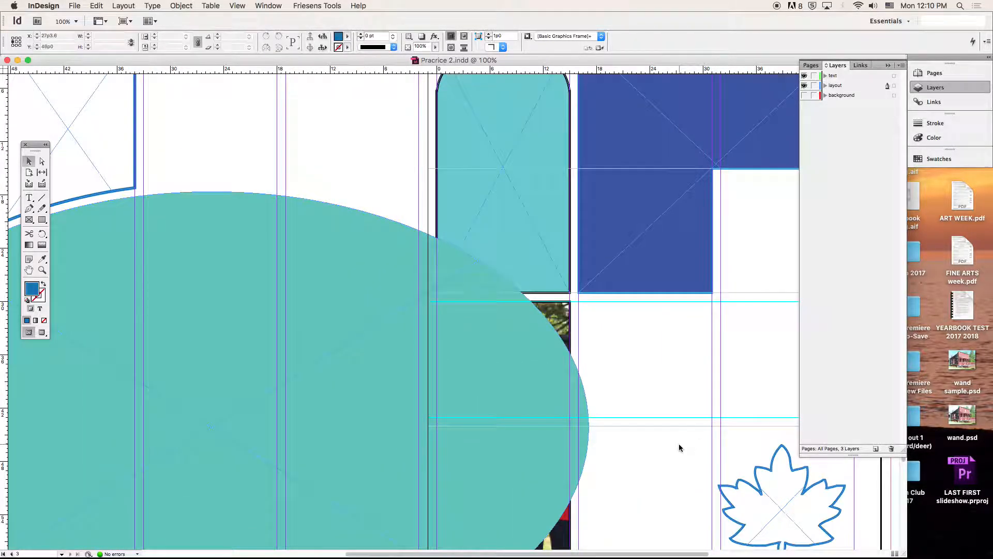
scroll(678, 445, "right", 10)
scroll(679, 447, "down", 3)
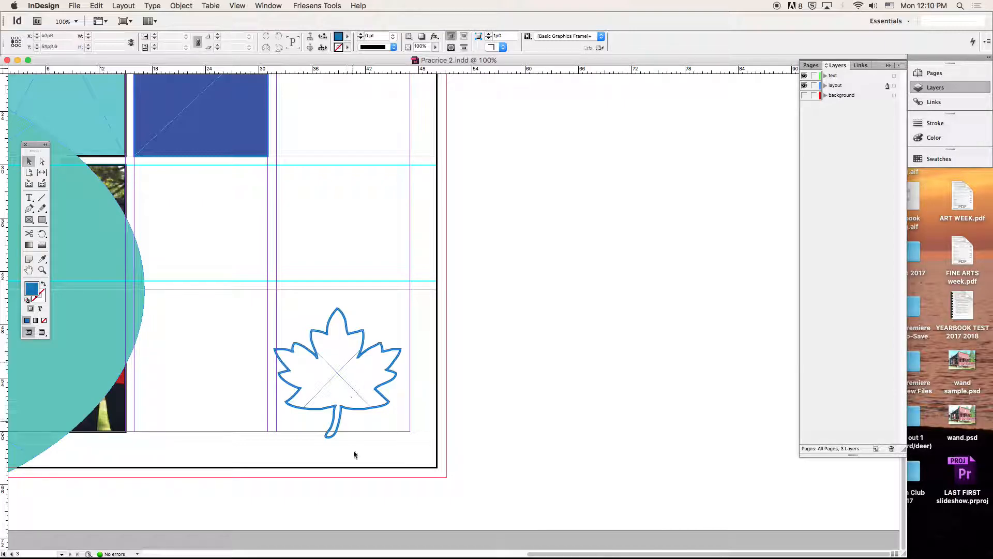
Step: Switch to Photoshop and create a 5 x 5 inch transparent CMYK document at 300 pixels/inch, starting from the Photo preset's Landscape, 5 x 7 size
left_click(355, 542)
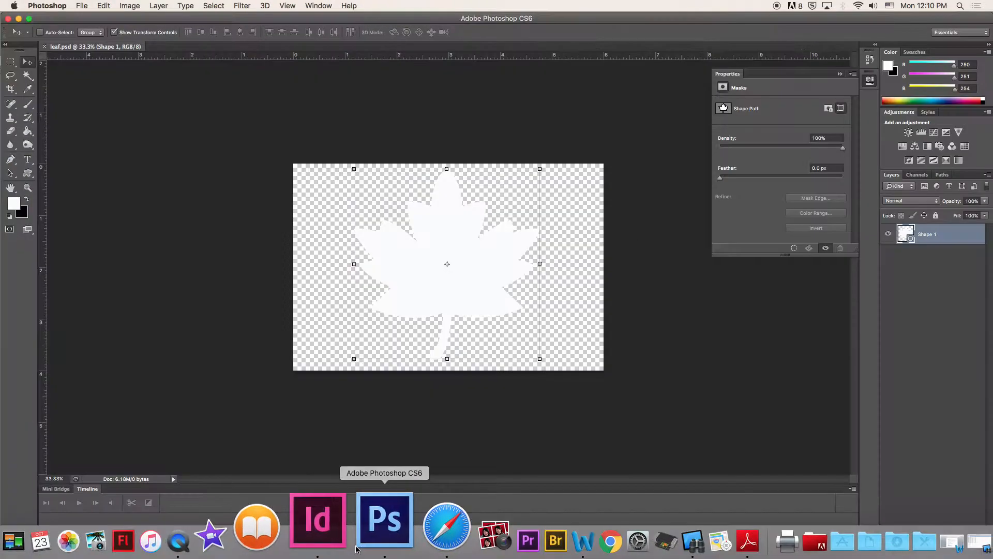
left_click(81, 5)
left_click(77, 18)
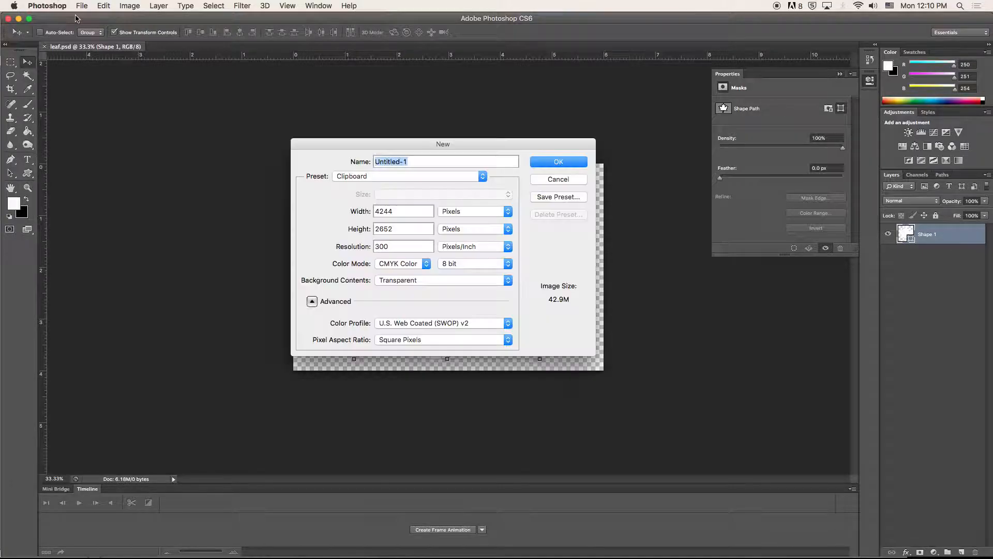
left_click(373, 177)
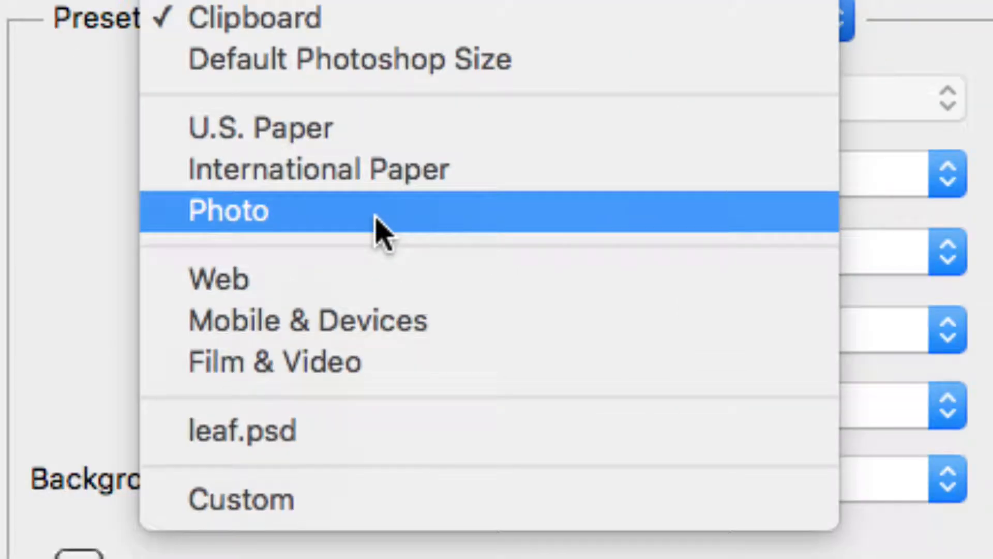
left_click(376, 216)
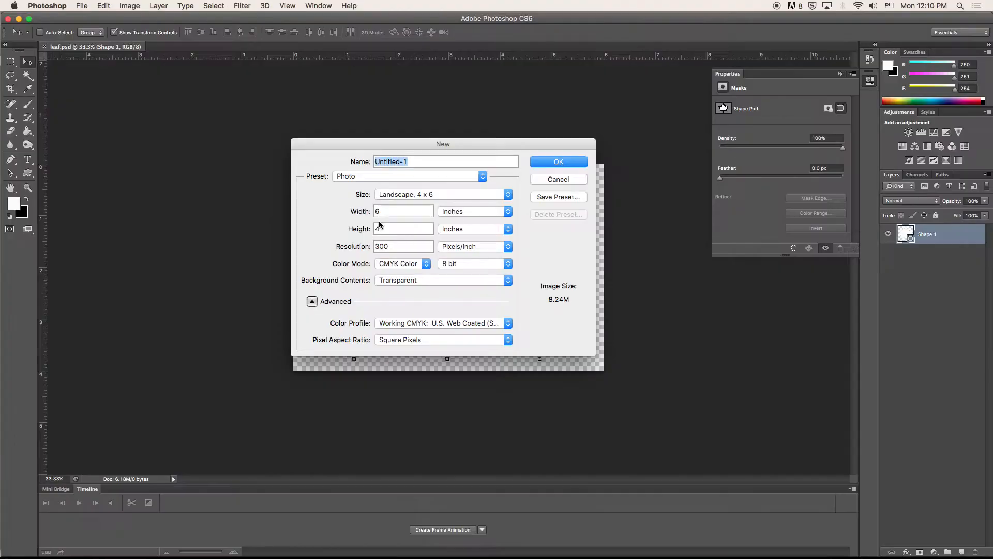
left_click(428, 197)
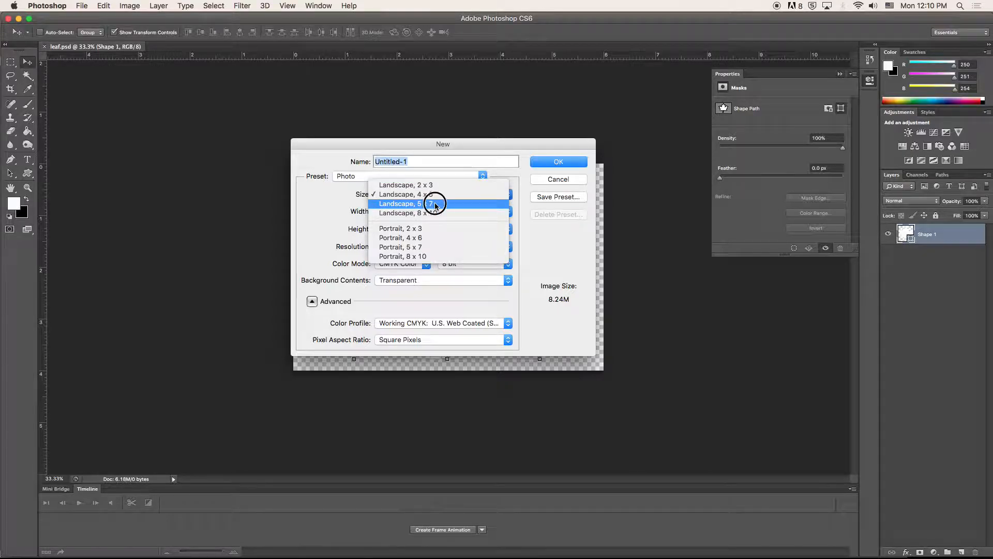
left_click(428, 203)
double_click(390, 211)
type("5")
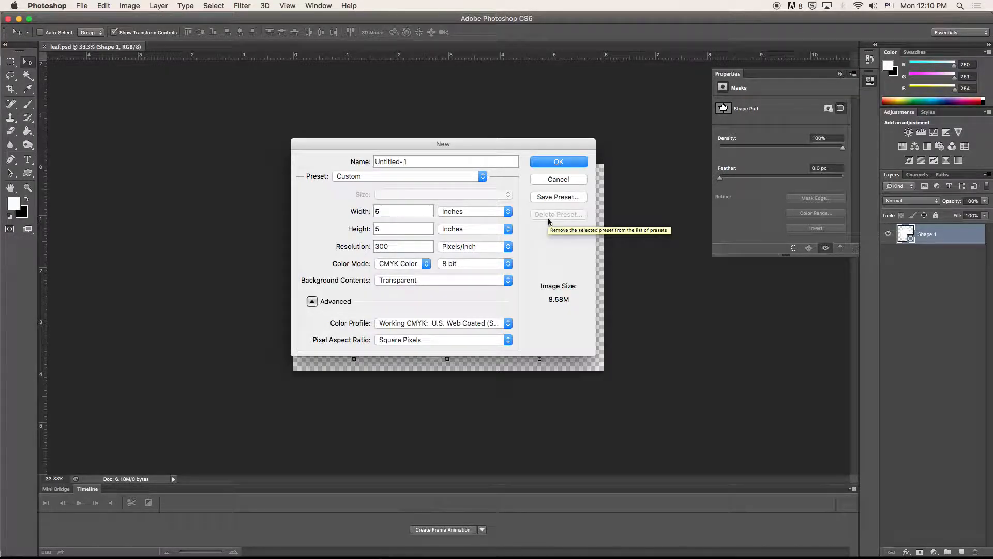
left_click(553, 162)
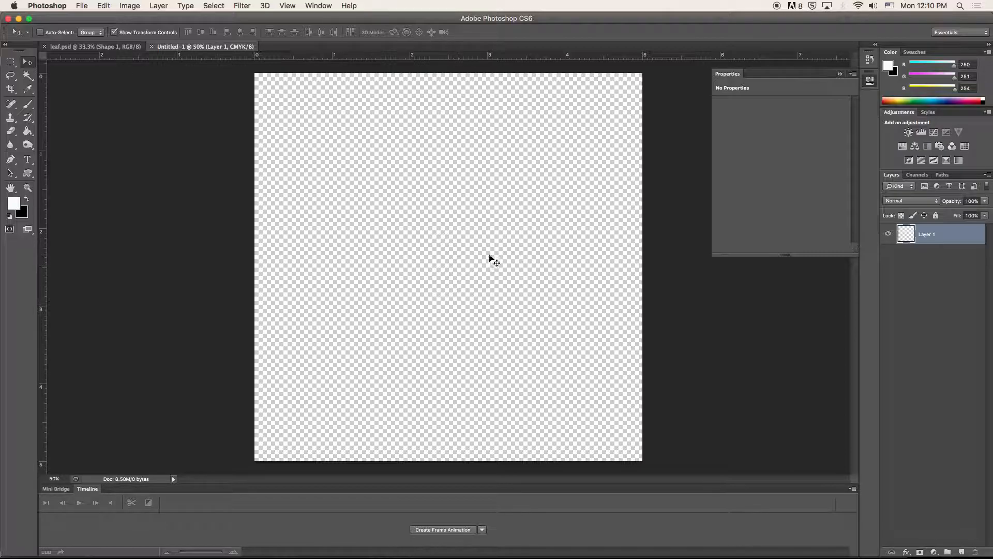
Step: Switch to Safari and run a Google image search for "twitter bird" in a new browser tab
mouse_move(519, 557)
left_click(398, 549)
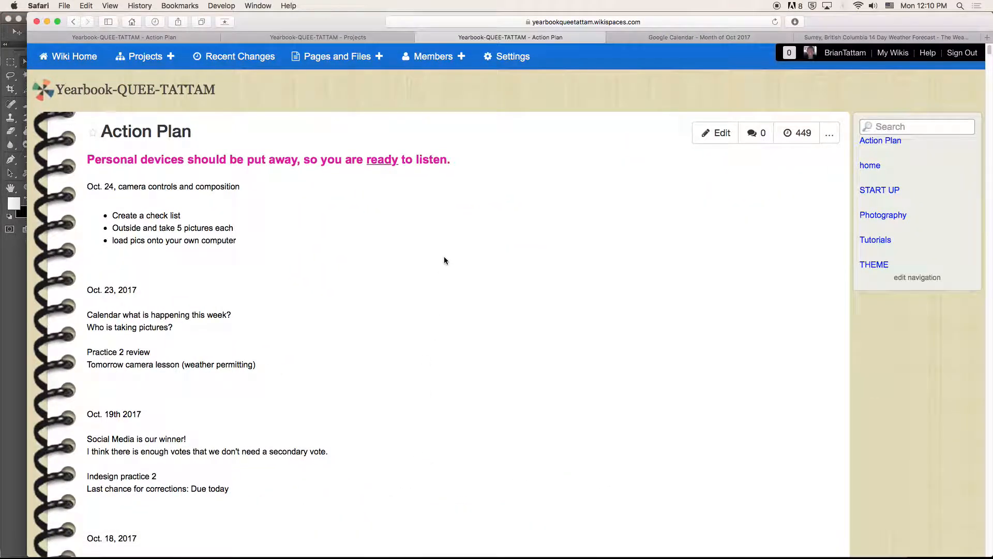
key("super+t")
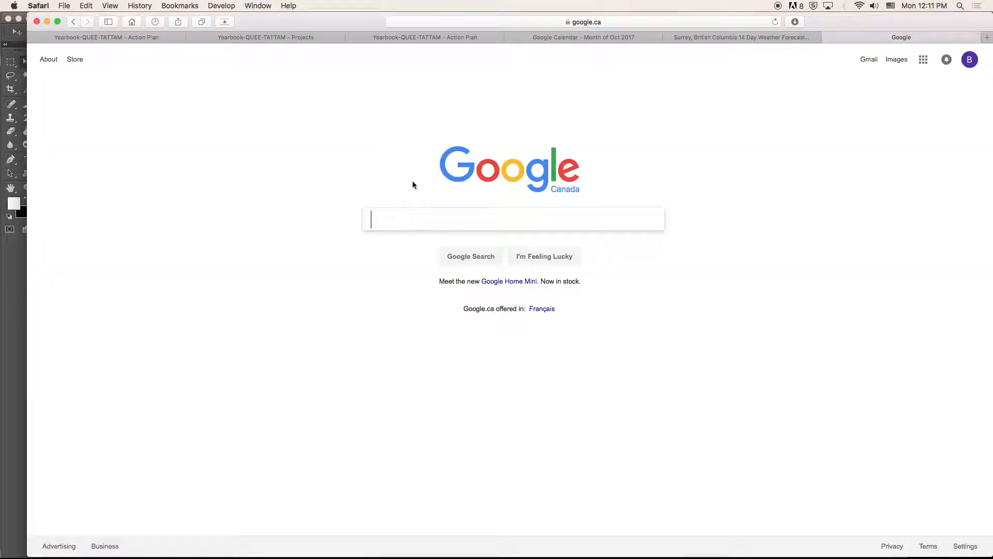
type("twitter")
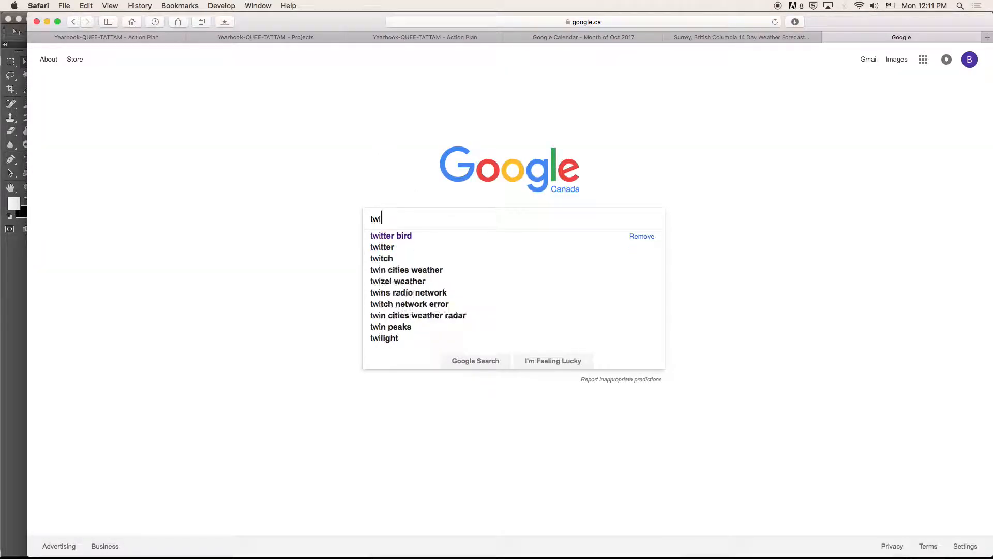
left_click(402, 234)
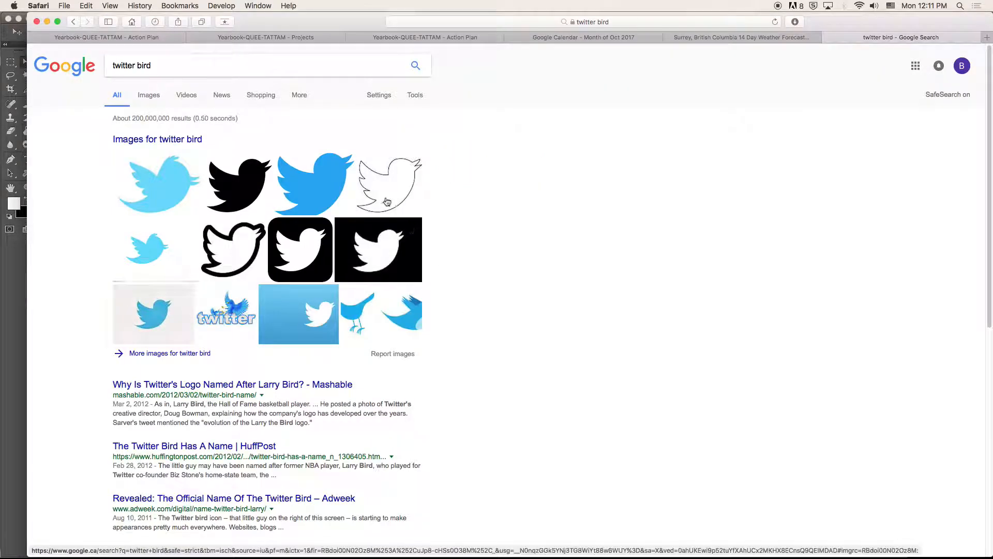
left_click(150, 97)
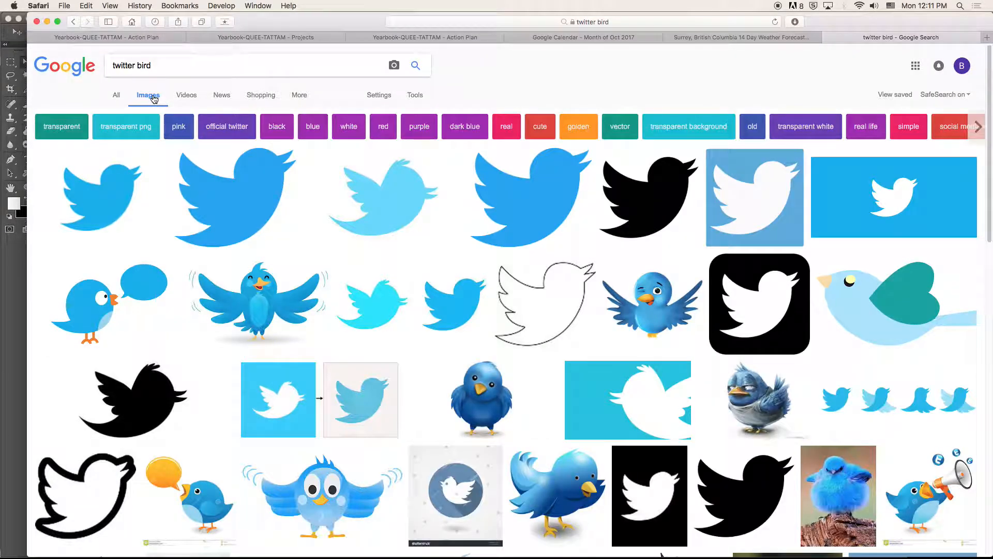
Step: Filter the image results by size to those larger than 2 MP (1600 × 1200)
left_click(417, 96)
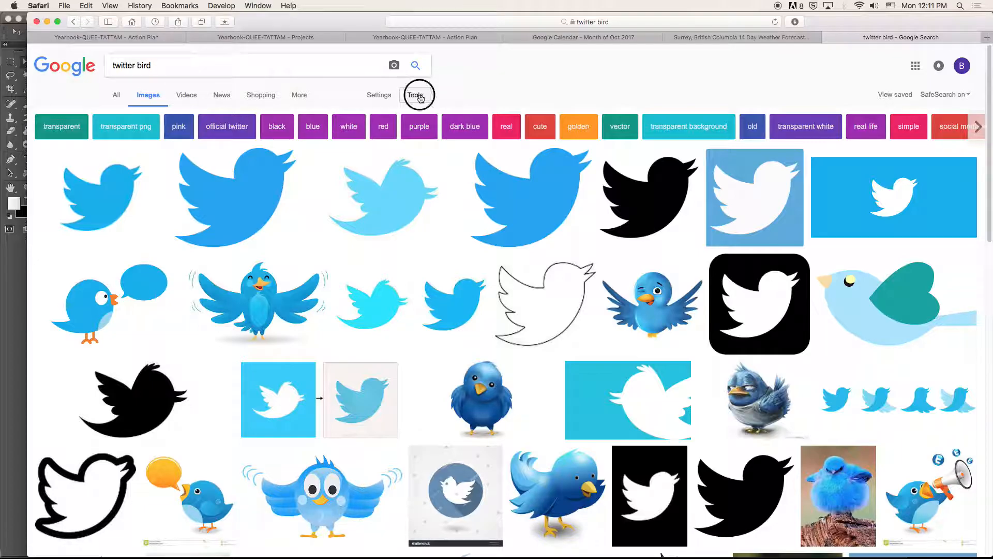
left_click(122, 114)
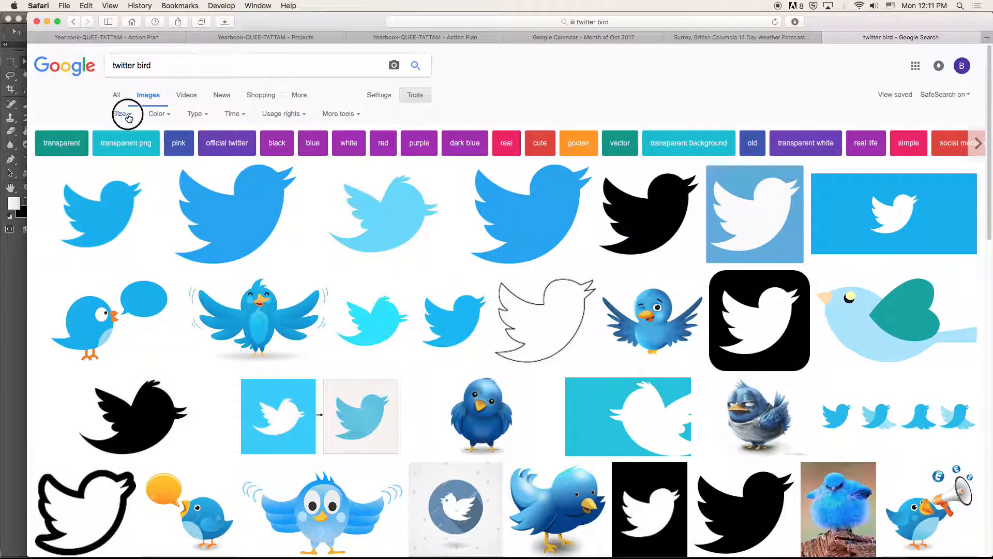
mouse_move(155, 191)
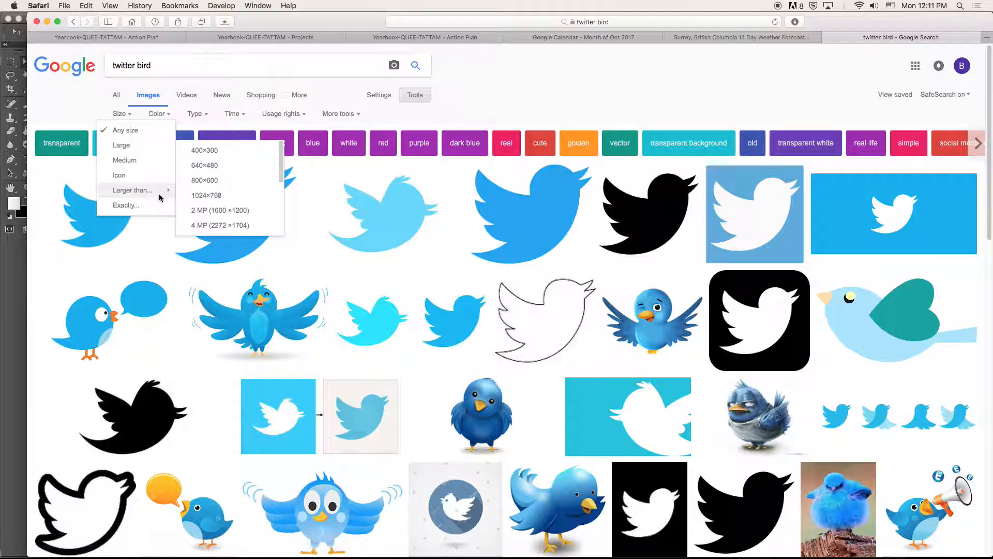
left_click(224, 210)
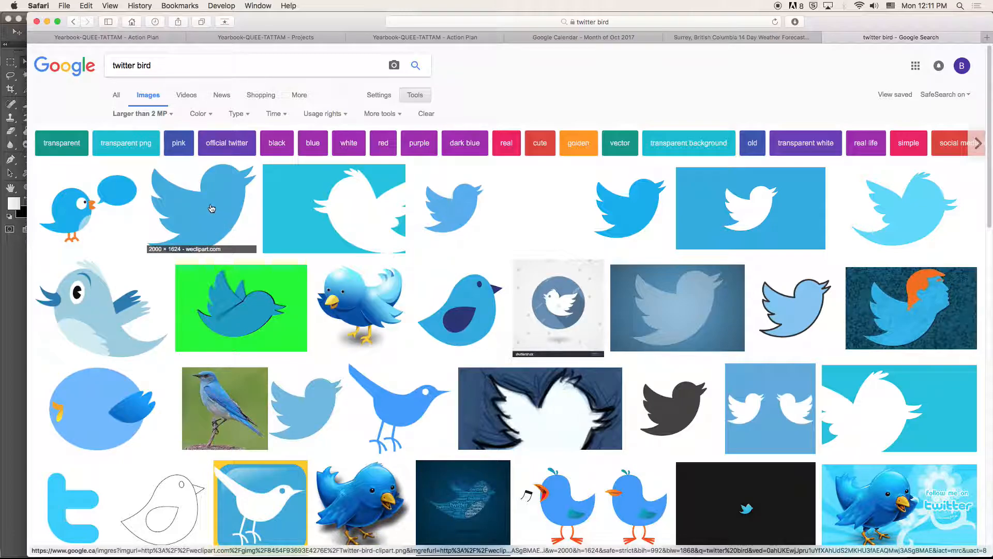
Step: Open the full-size 2000 × 1624 Twitter Bird Clipart image and bring Twitter-bird-clipart.png to the front in Preview
left_click(215, 212)
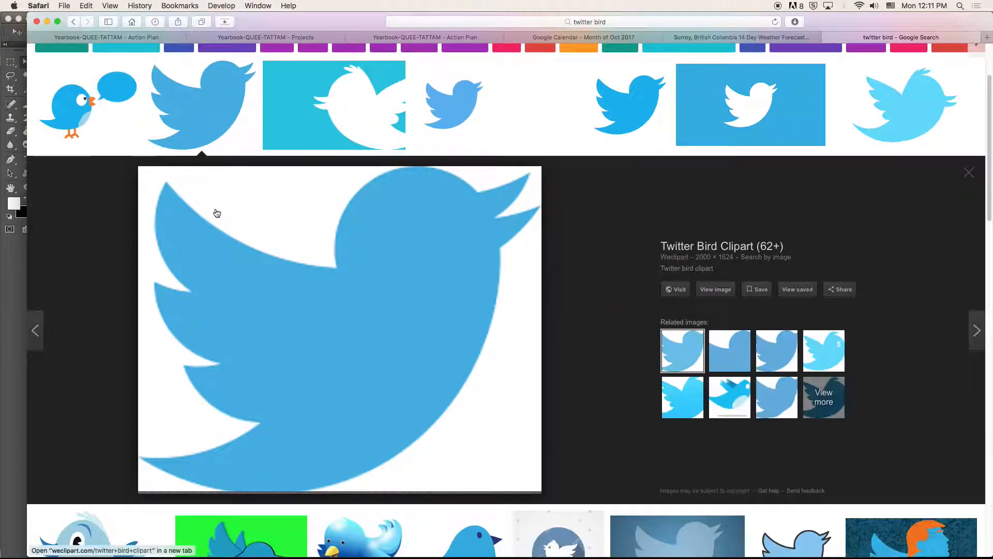
left_click(724, 290)
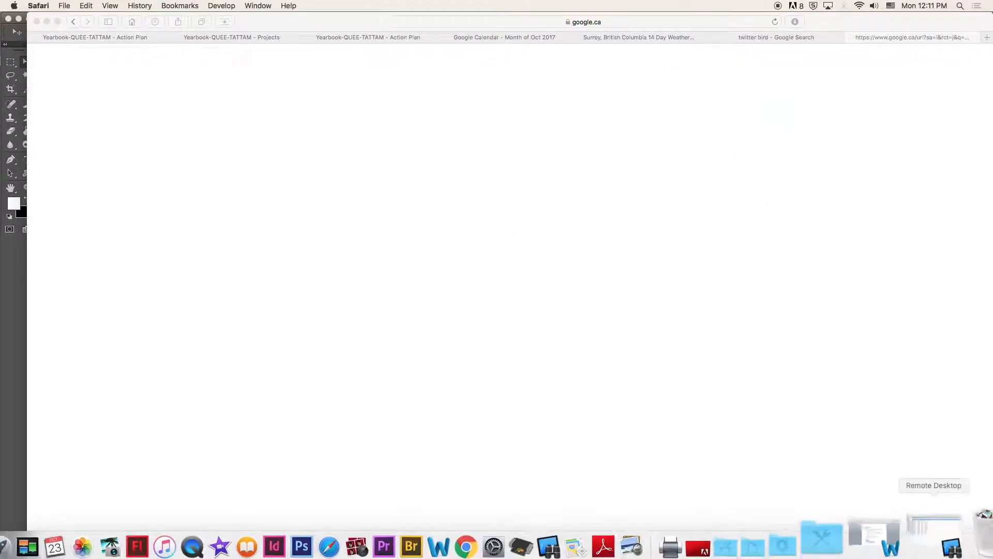
left_click(36, 539)
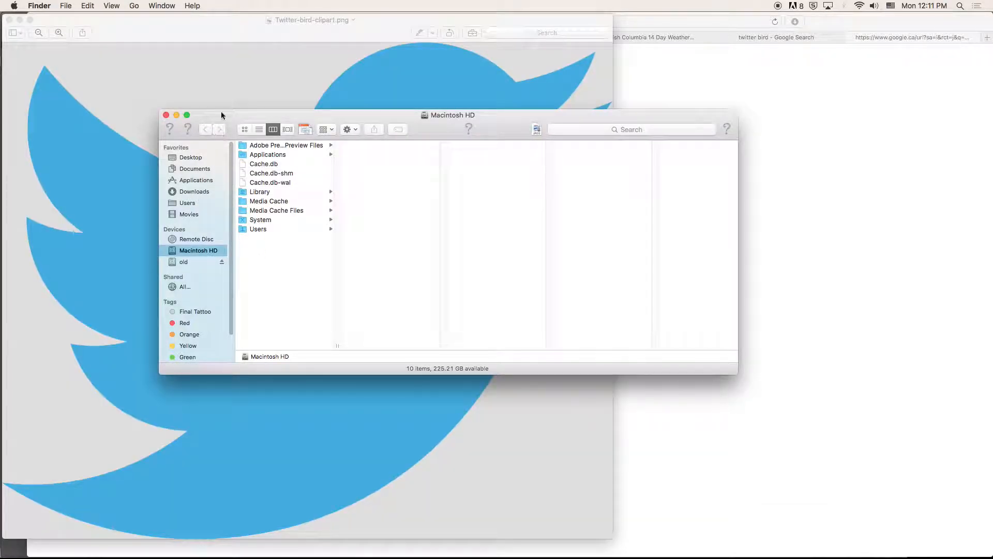
left_click(118, 52)
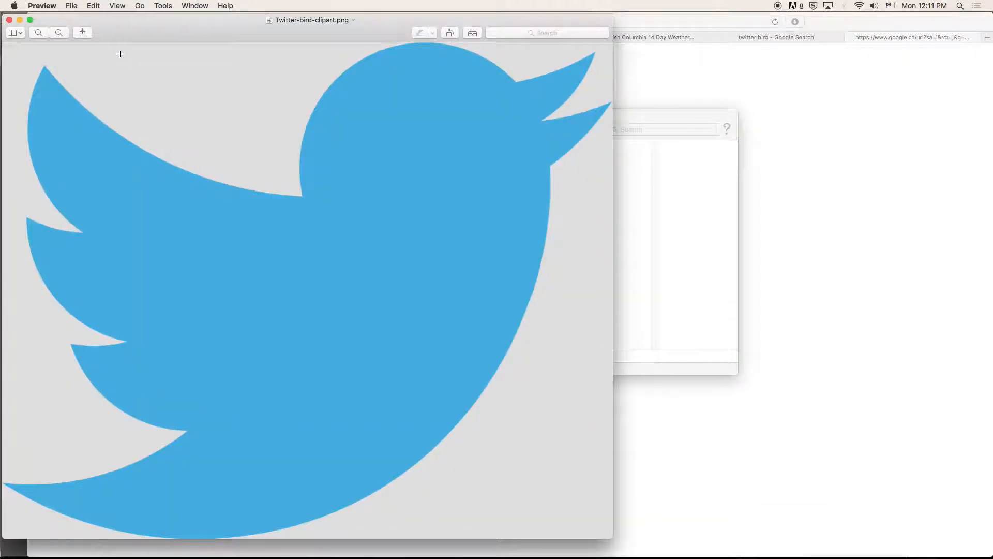
Step: Export the bird image to the Desktop as a JPEG named Twitter-bird-clipart, using the best quality
left_click(68, 6)
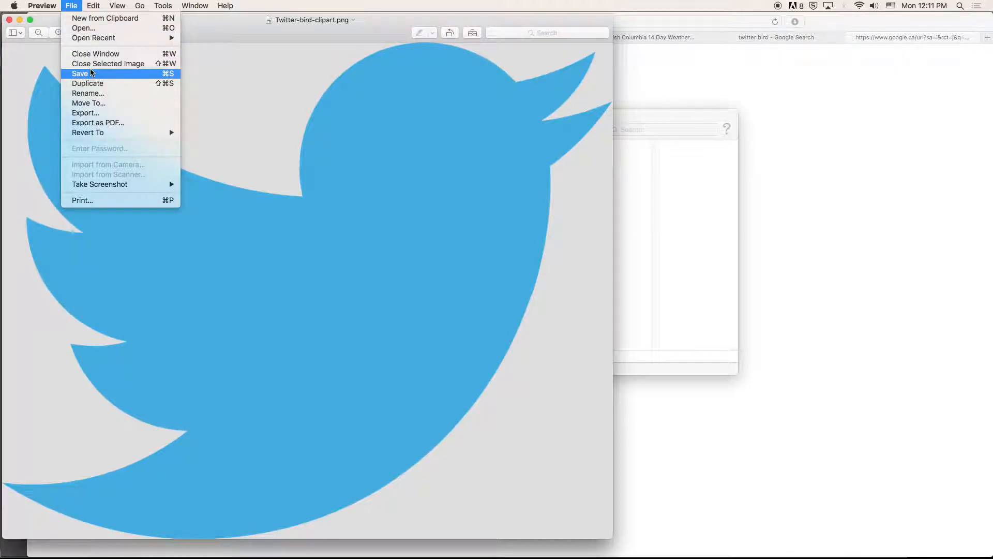
left_click(82, 109)
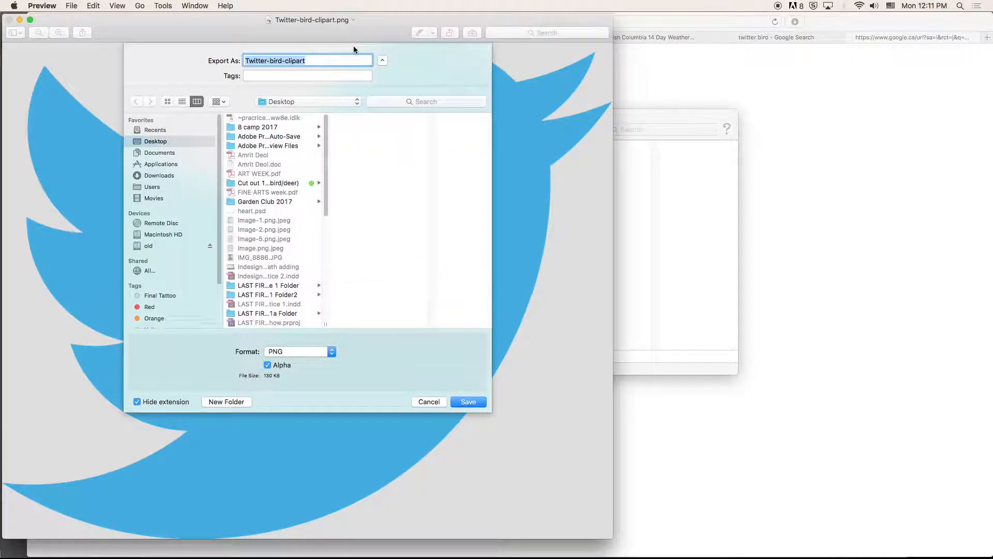
left_click(310, 355)
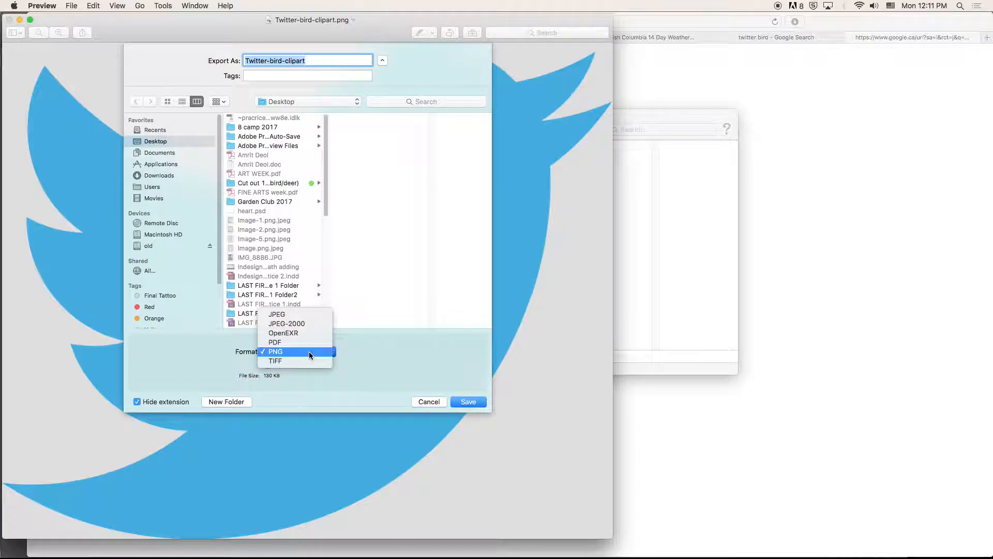
left_click(295, 313)
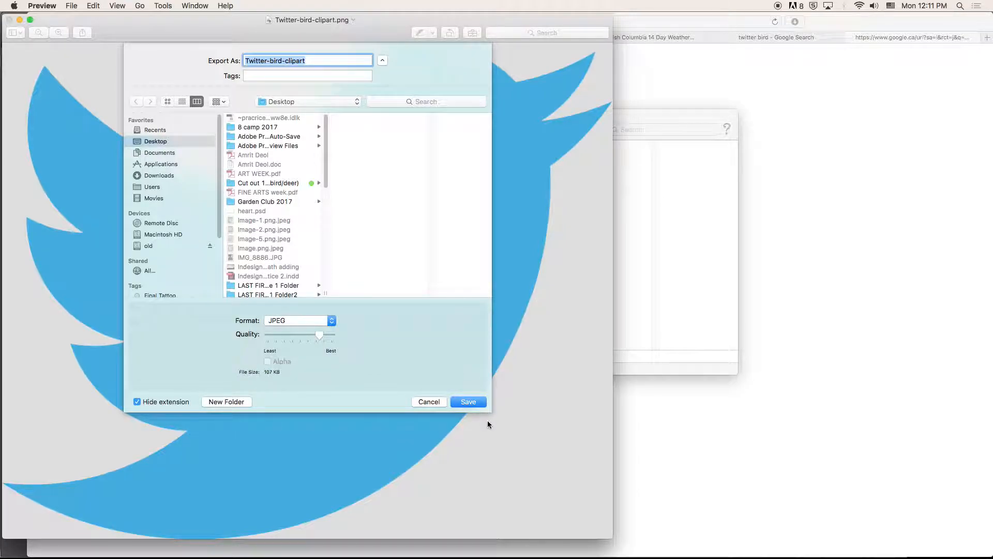
left_click_drag(319, 335, 348, 333)
left_click(468, 402)
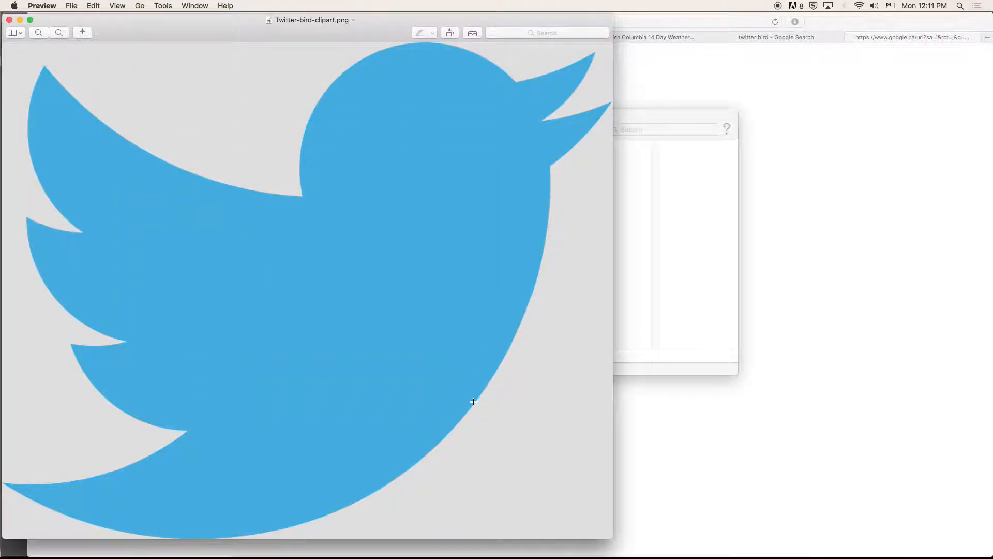
Step: Open Twitter-bird-clipart.jpg from the desktop in Photoshop and move the bird image into the Untitled-1 document as a layer
key("F11")
left_click_drag(674, 312, 366, 533)
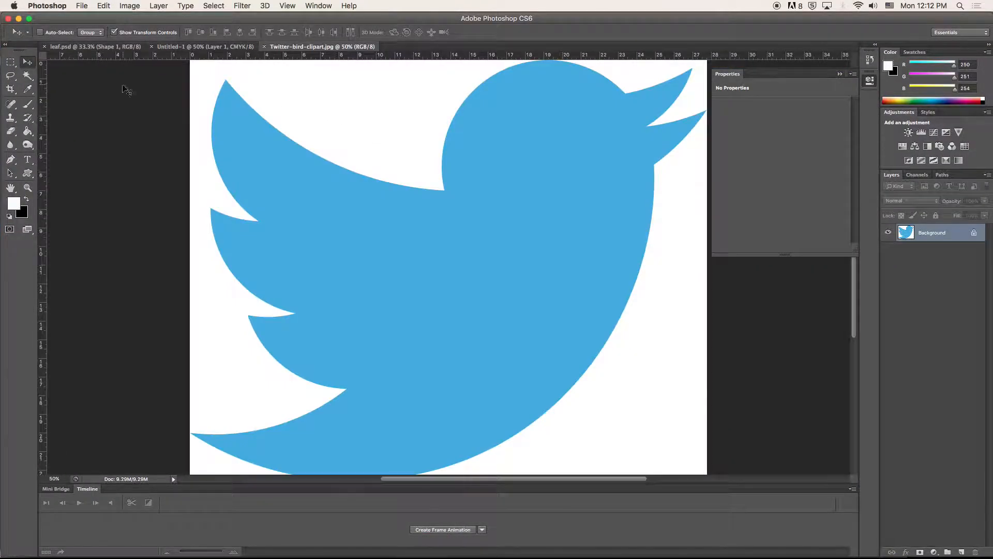
left_click(205, 46)
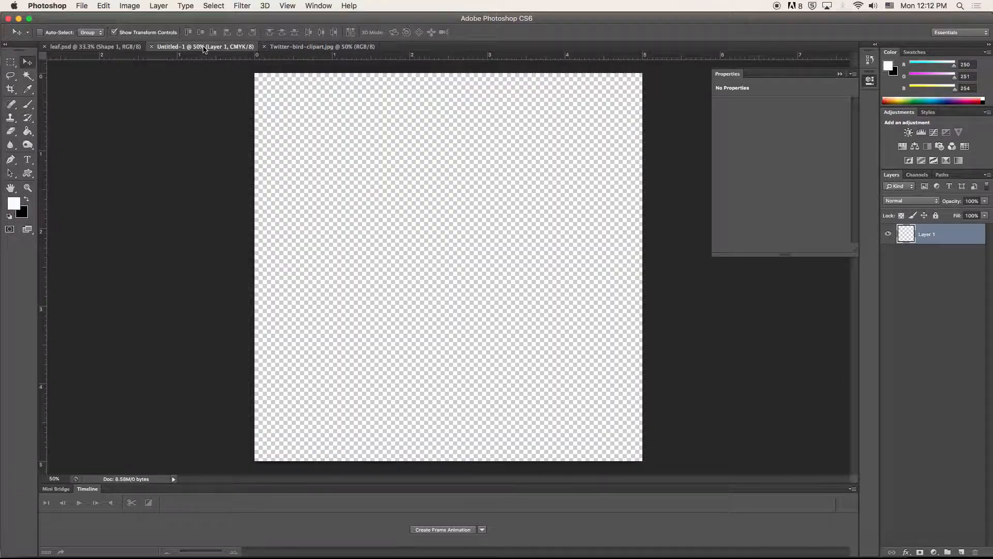
left_click(294, 47)
left_click_drag(294, 48, 527, 98)
left_click_drag(390, 201, 377, 199)
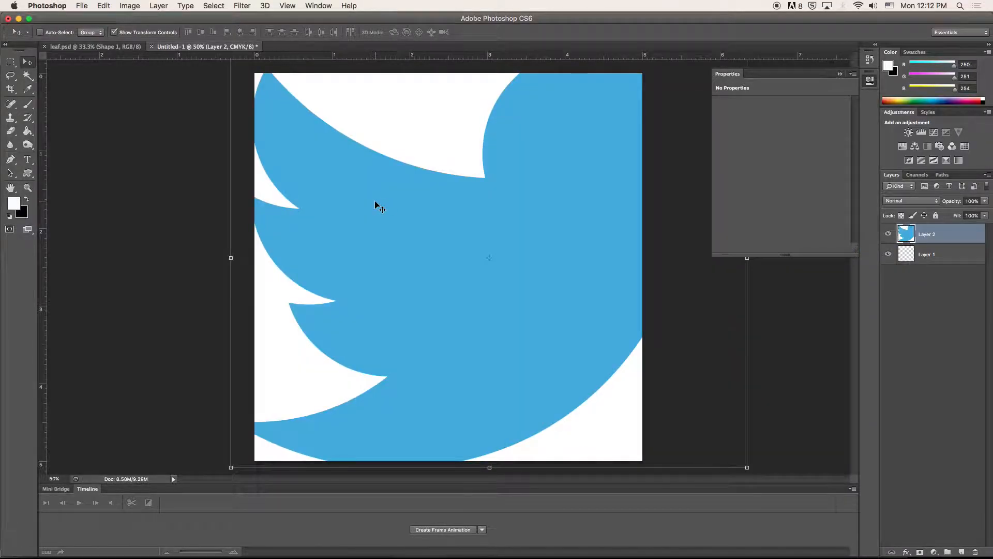
Step: Scale the bird layer to about 74.3% and position it within the canvas, then apply the transformation
key("super+minus")
key("super+minus")
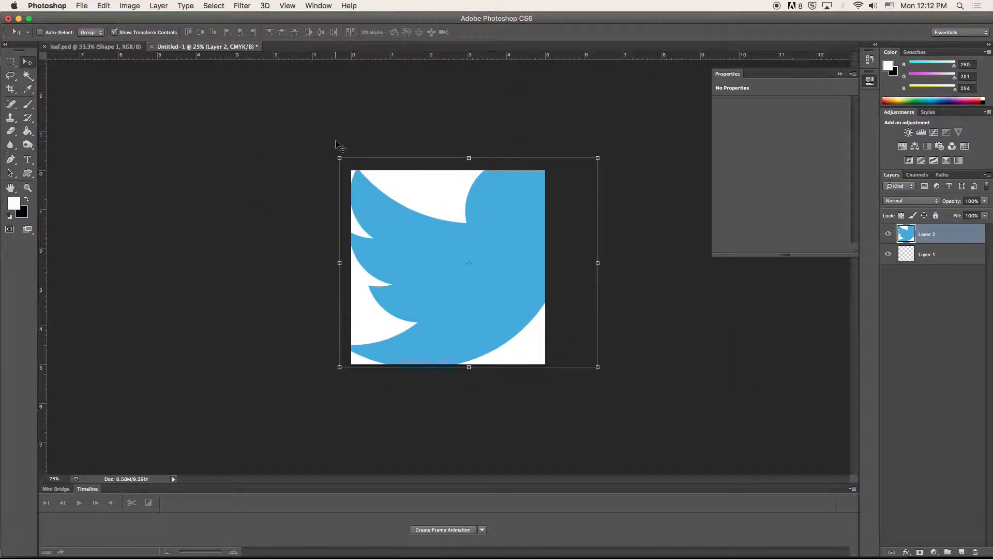
left_click(105, 6)
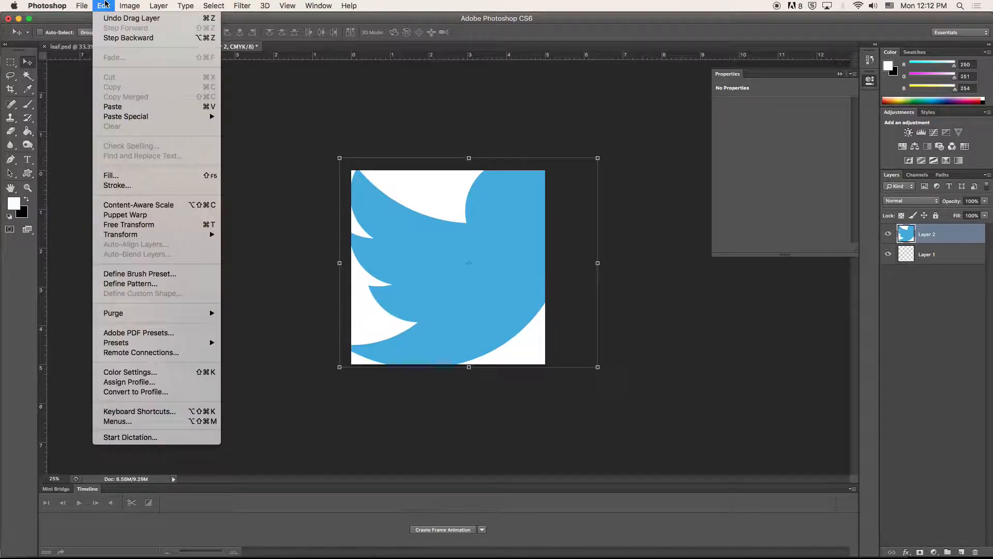
mouse_move(162, 238)
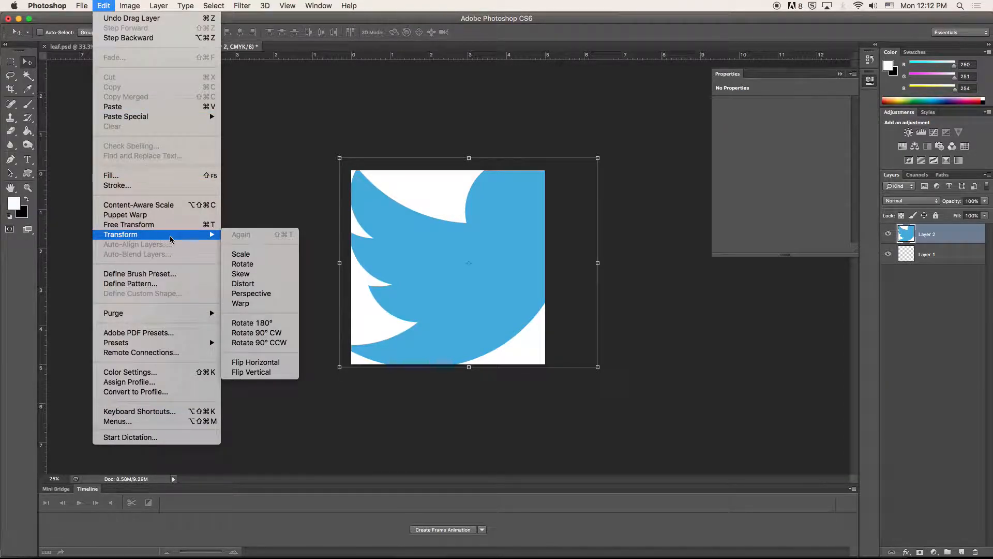
left_click(260, 254)
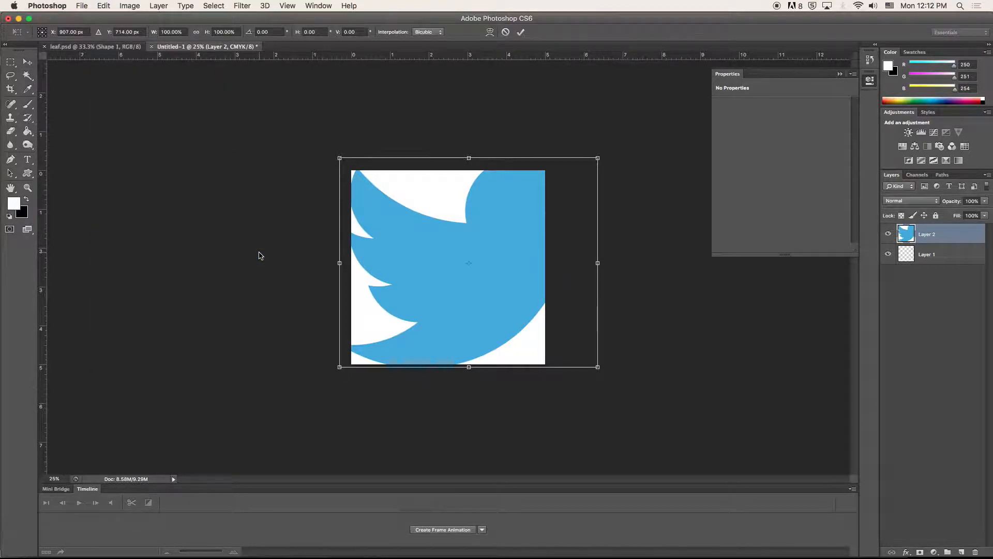
left_click_drag(598, 366, 531, 313)
left_click_drag(456, 216, 470, 251)
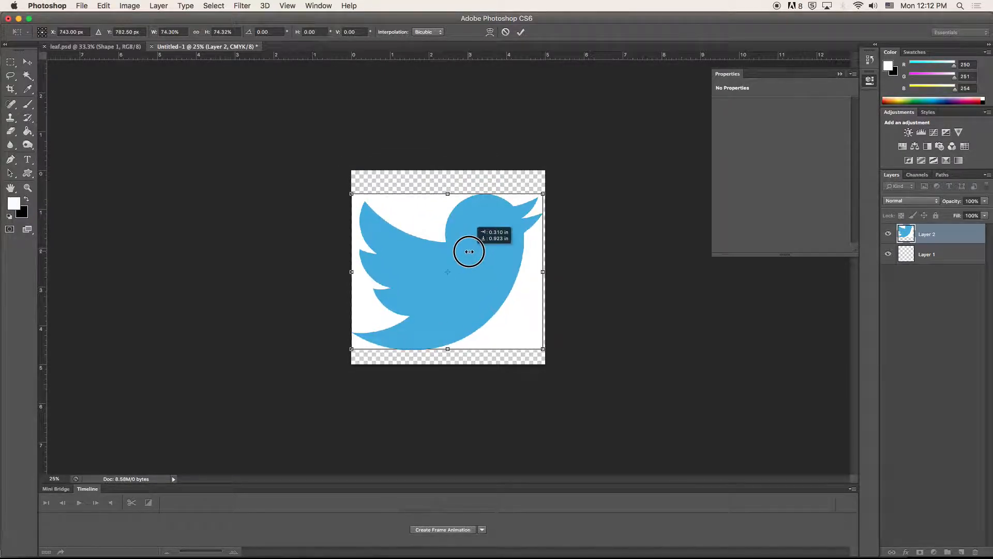
left_click(28, 62)
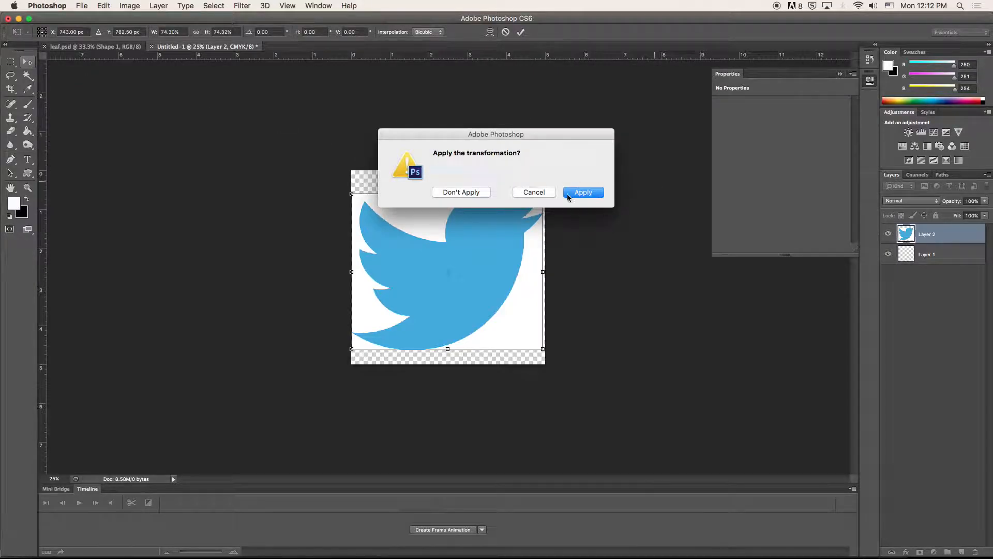
left_click(582, 192)
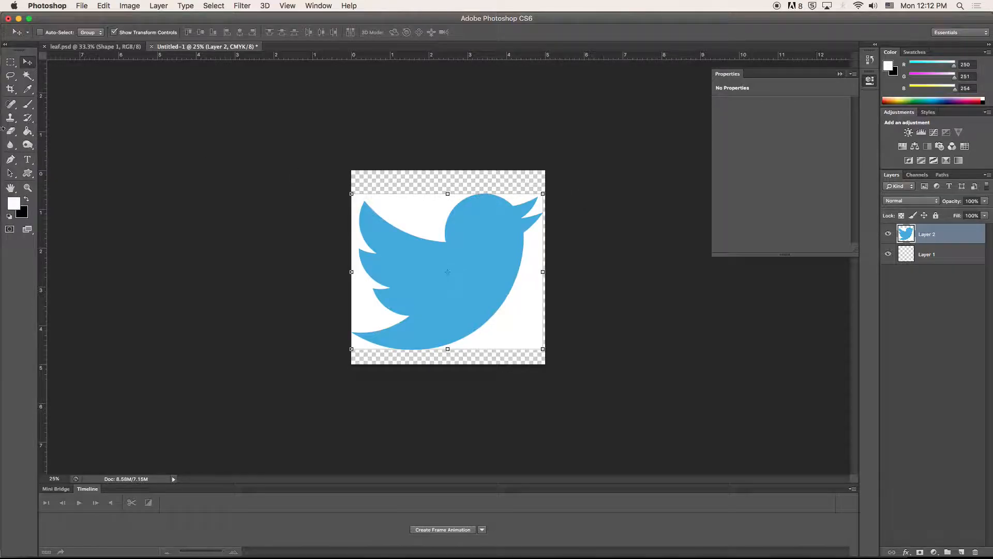
Step: Delete the white background areas around the bird on Layer 2 with the Magic Wand and deselect
left_click(28, 76)
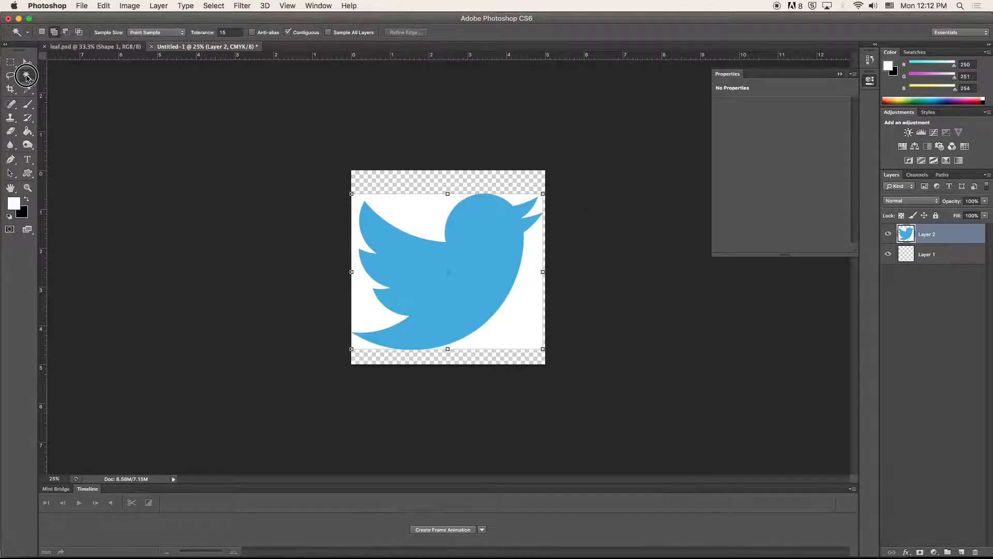
left_click(28, 76)
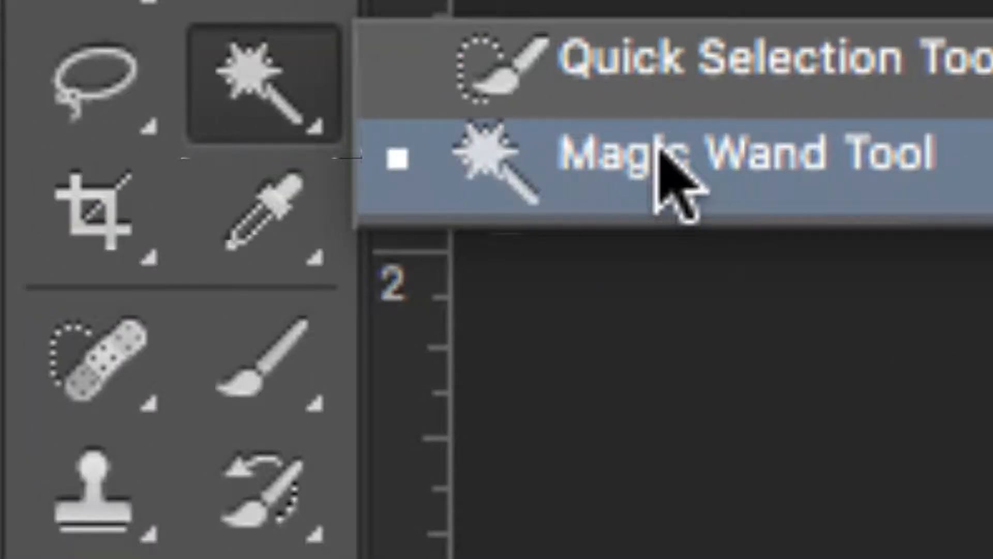
left_click(176, 146)
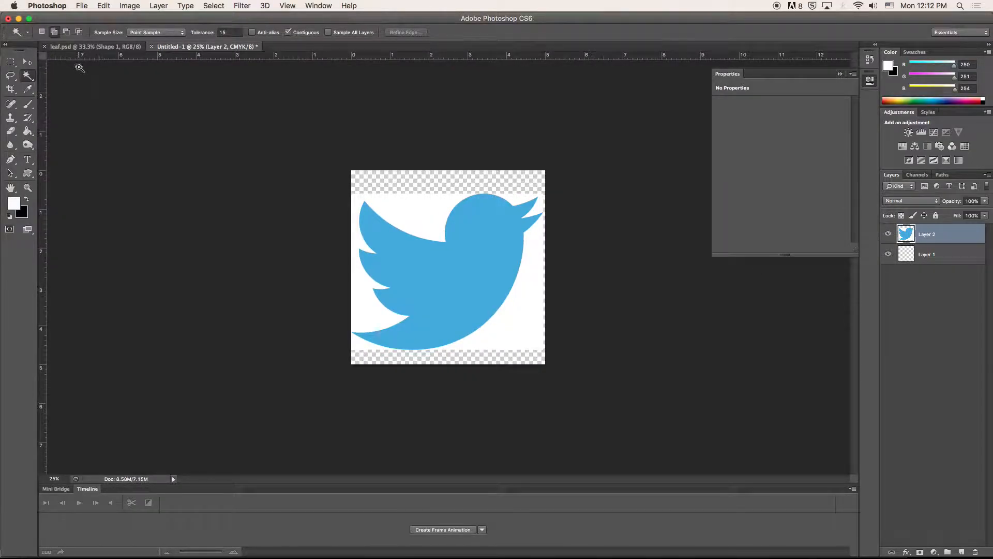
left_click(421, 214)
key("Delete")
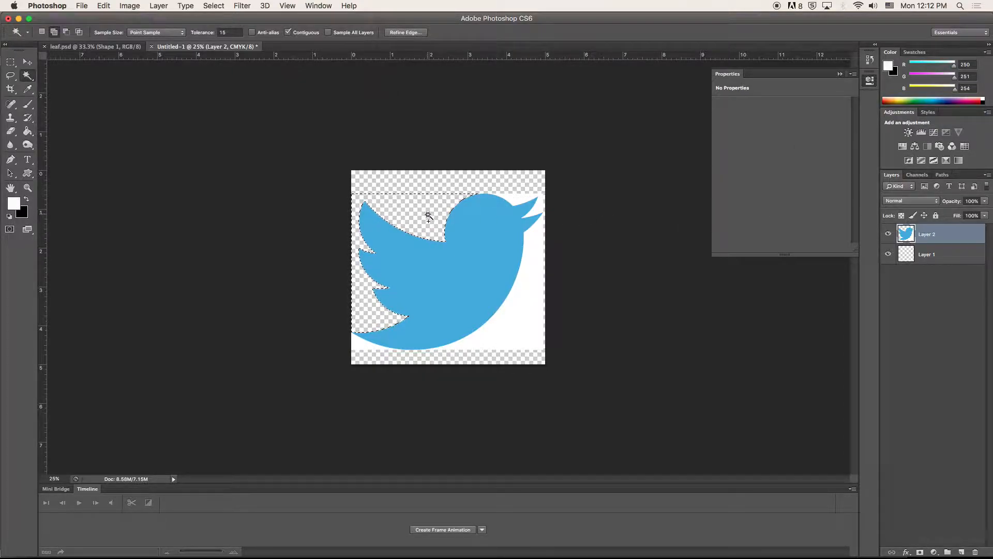
left_click(529, 287)
key("Delete")
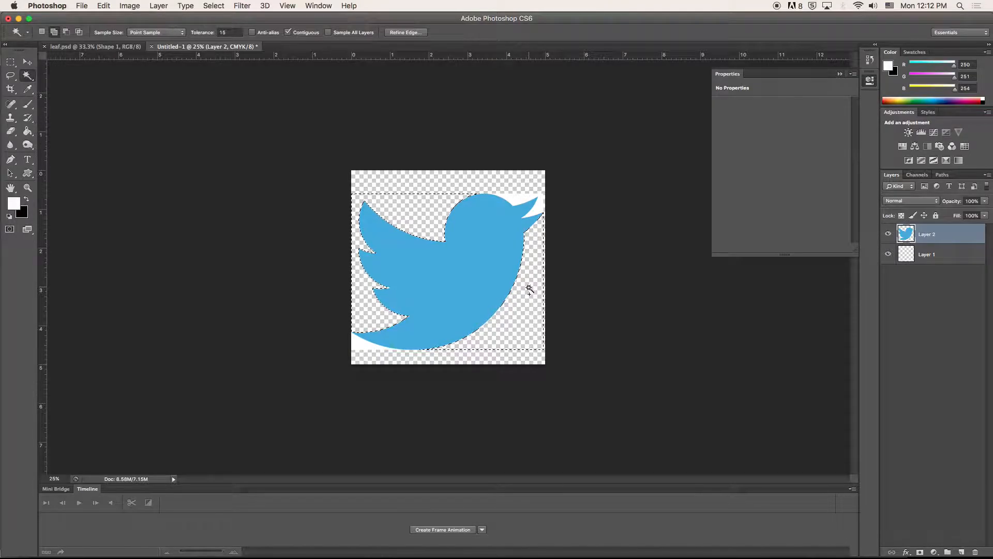
left_click(361, 347)
key("Delete")
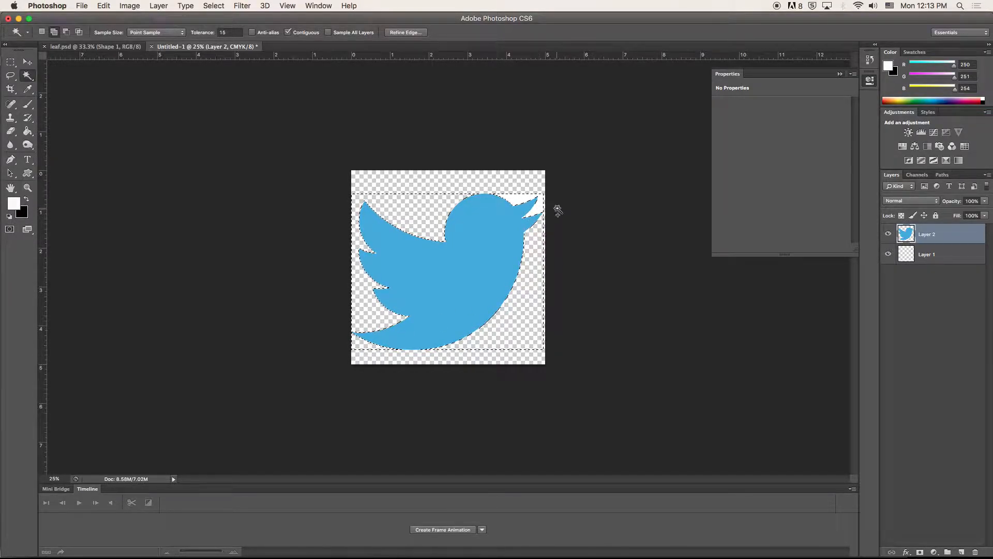
key("Delete")
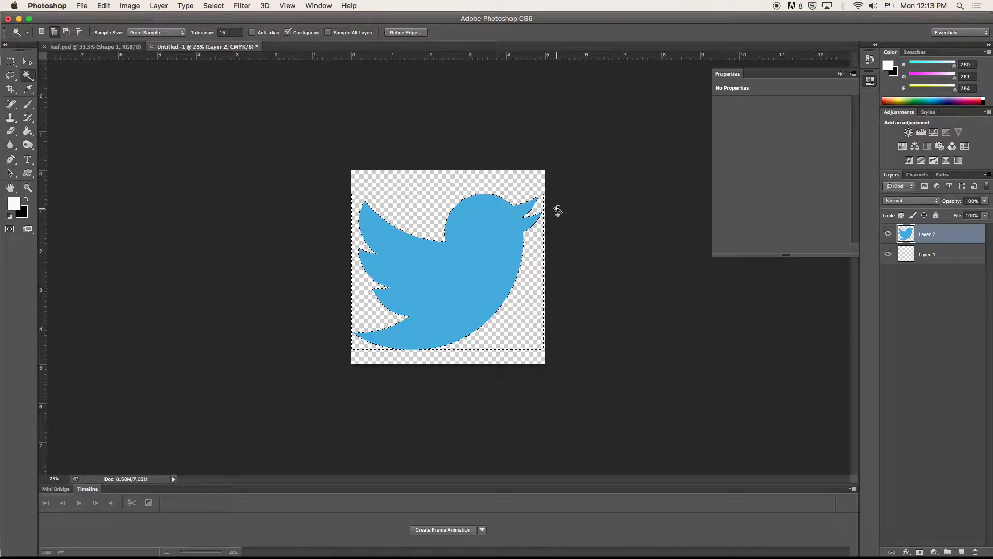
left_click(214, 6)
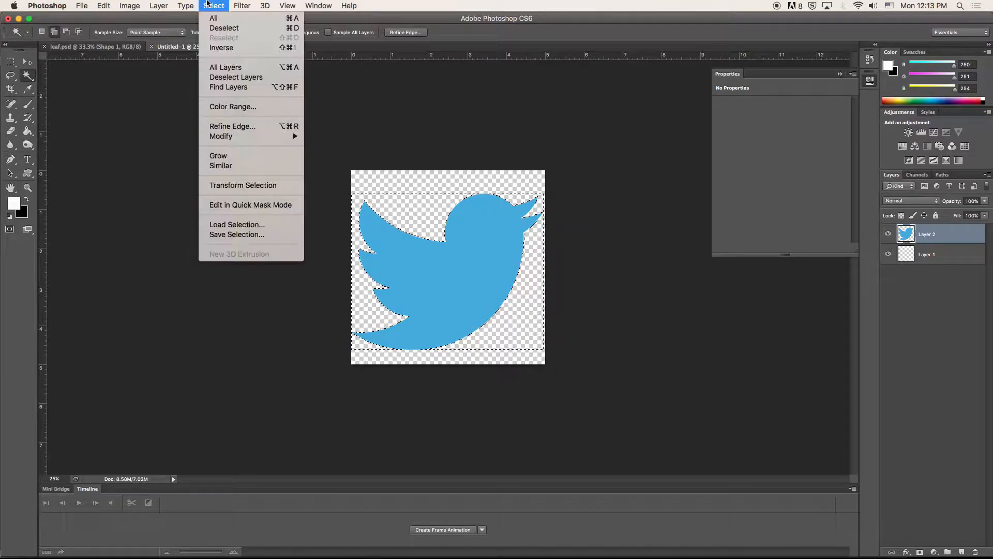
left_click(224, 28)
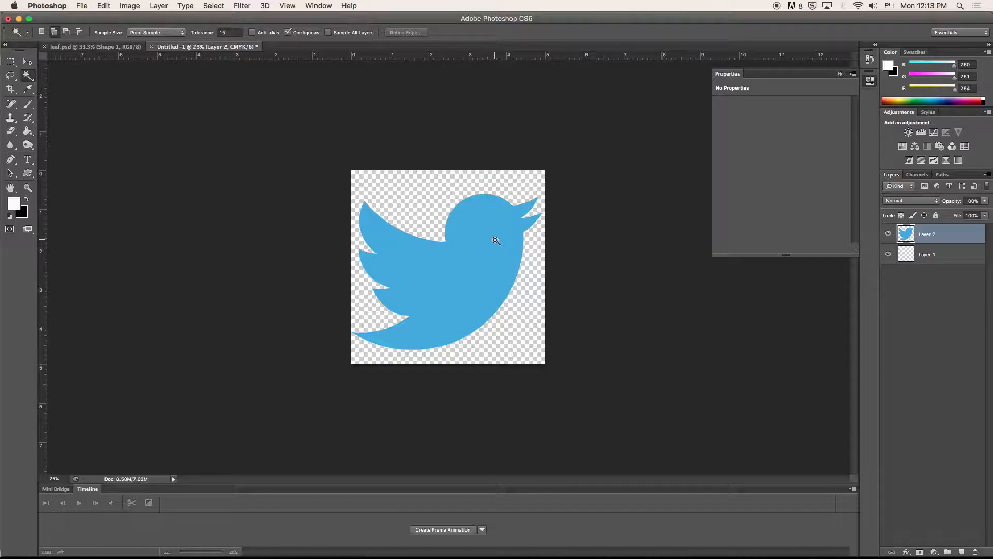
Step: Select the transparent area around the bird and invert the selection to outline the bird
left_click(419, 194)
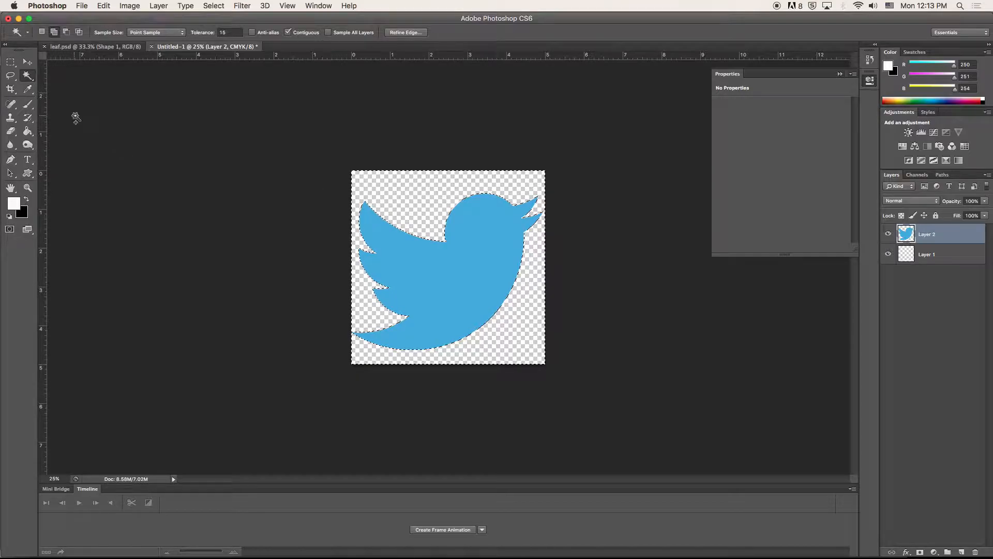
left_click(215, 6)
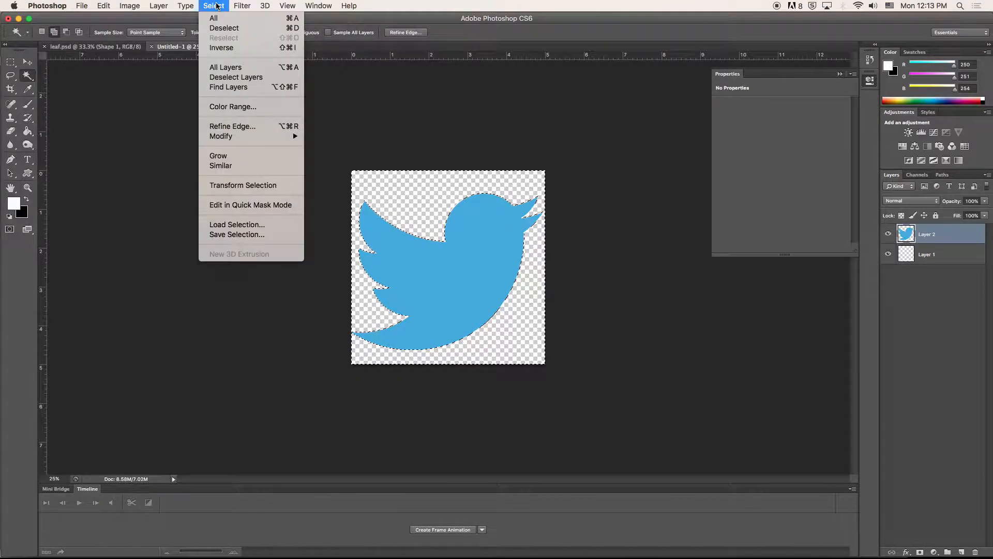
left_click(226, 49)
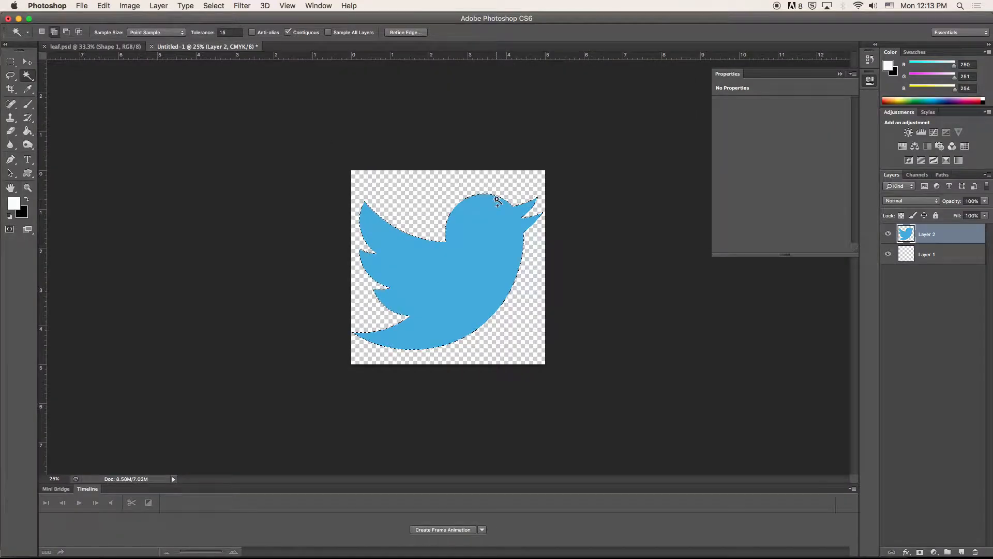
Step: Move Layer 2 below Layer 1 and load the bird's outline as a selection with the empty Layer 1 active
left_click(942, 235)
left_click_drag(942, 235, 941, 234)
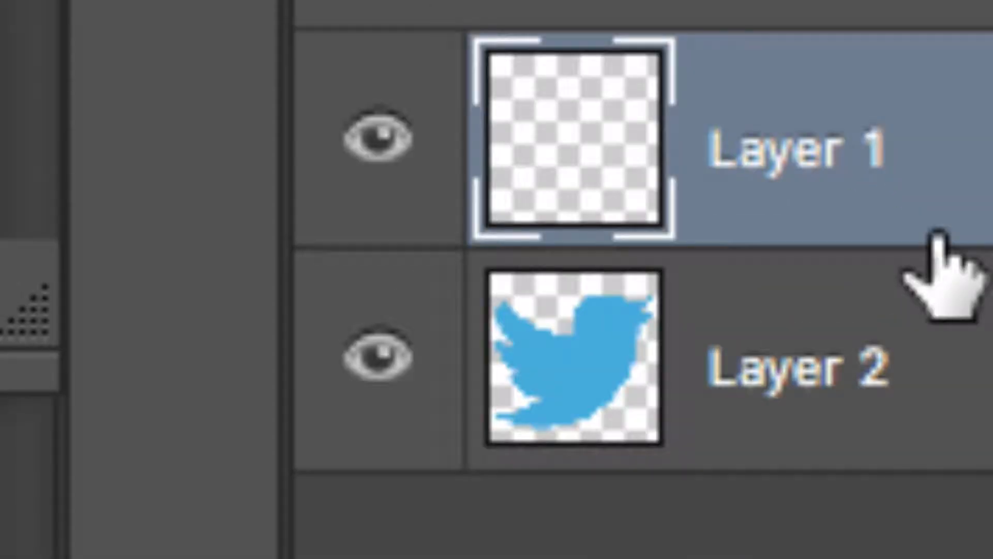
left_click_drag(611, 147, 573, 356)
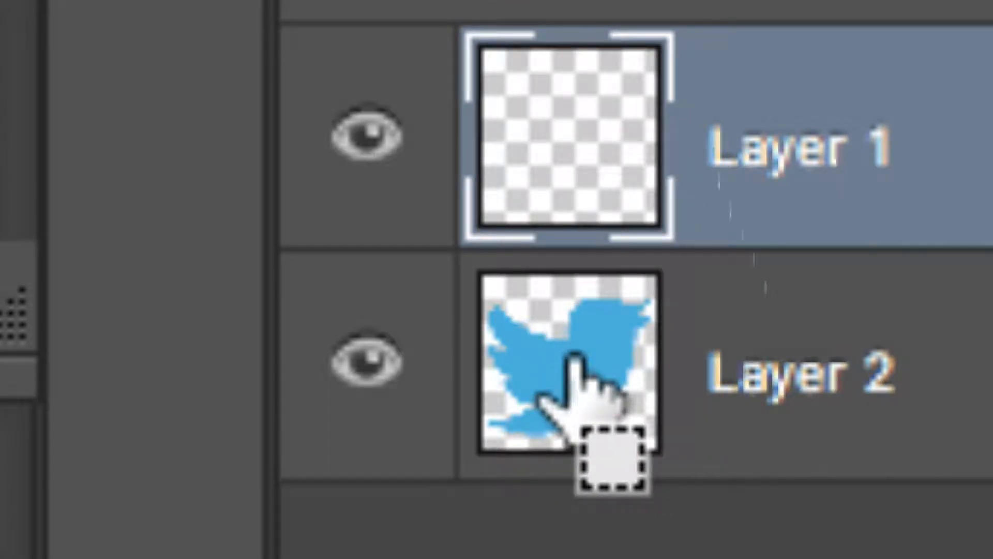
left_click(574, 356, "super")
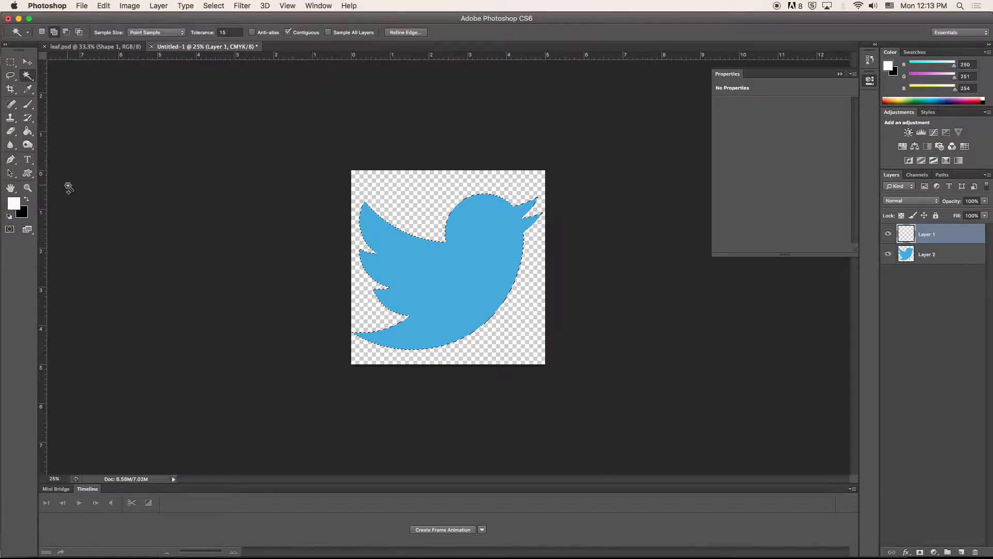
Step: Fill the bird selection on Layer 1 with the near-white foreground color fafbfe using the Paint Bucket tool
left_click(14, 203)
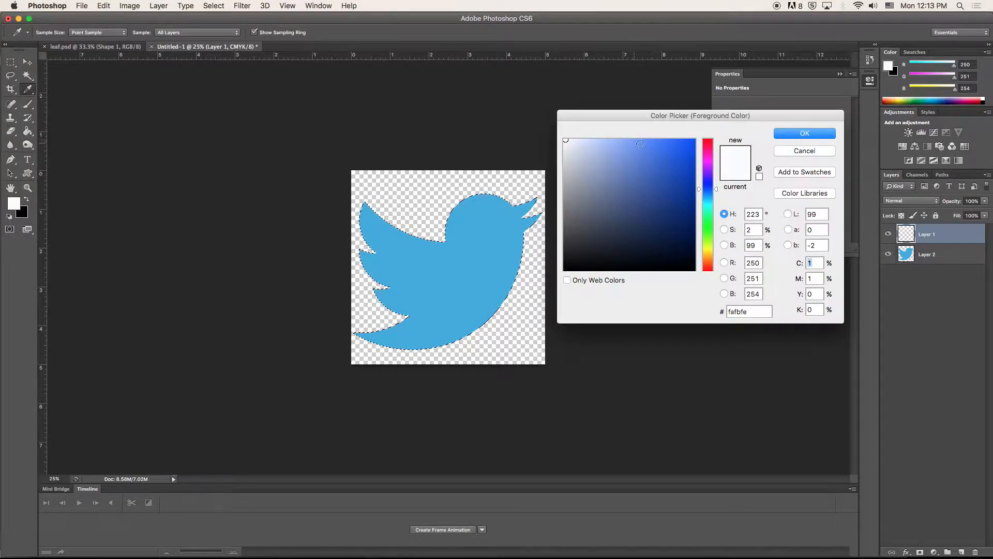
left_click(784, 135)
key("w")
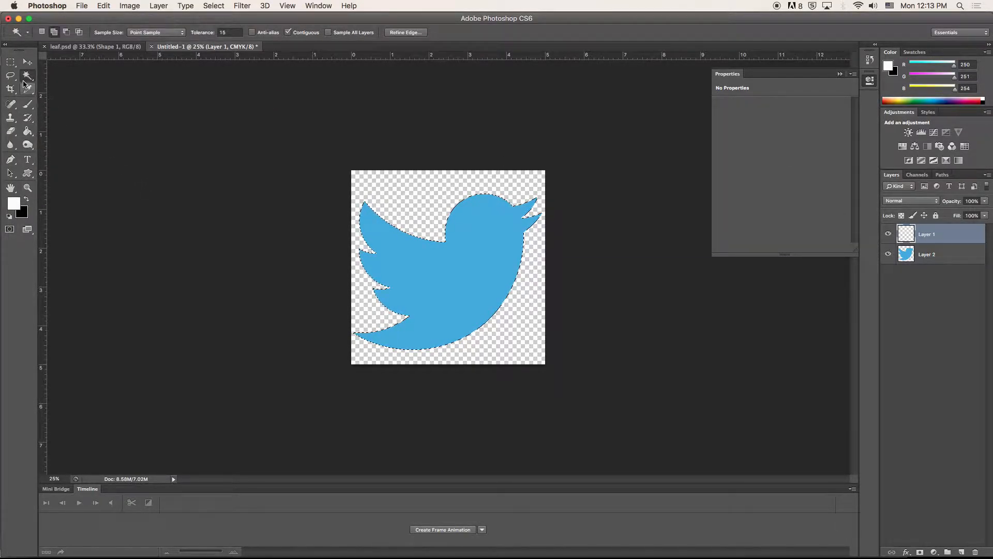
left_click(29, 133)
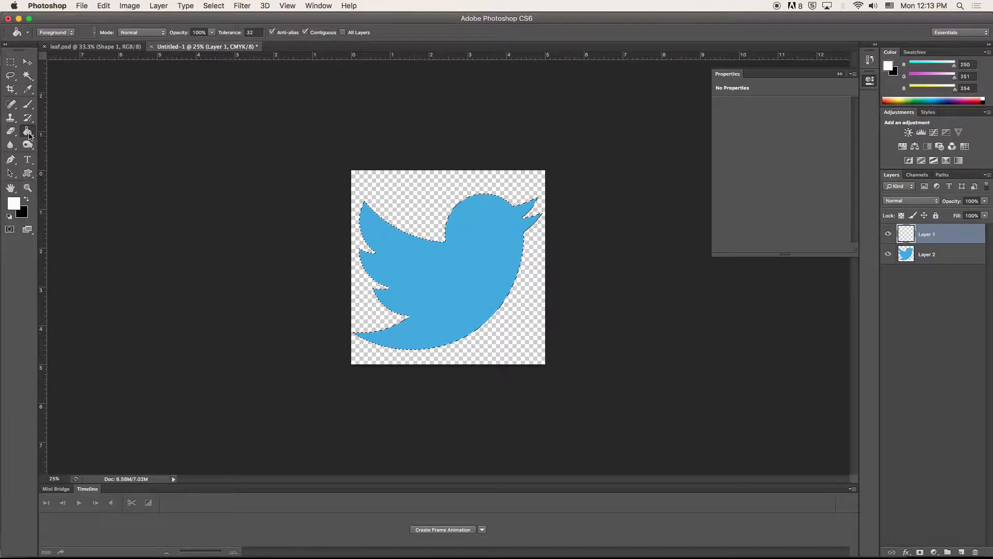
left_click(28, 132)
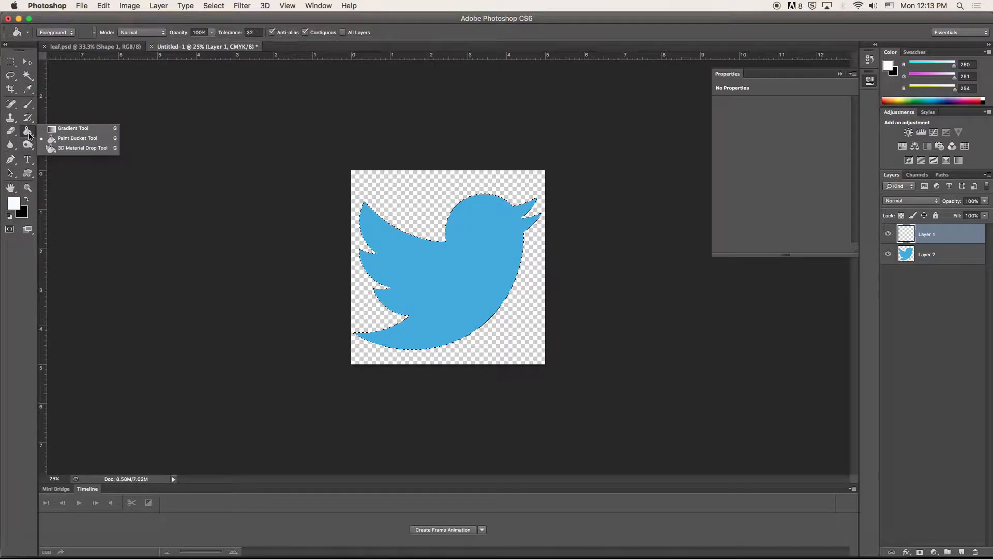
left_click(58, 139)
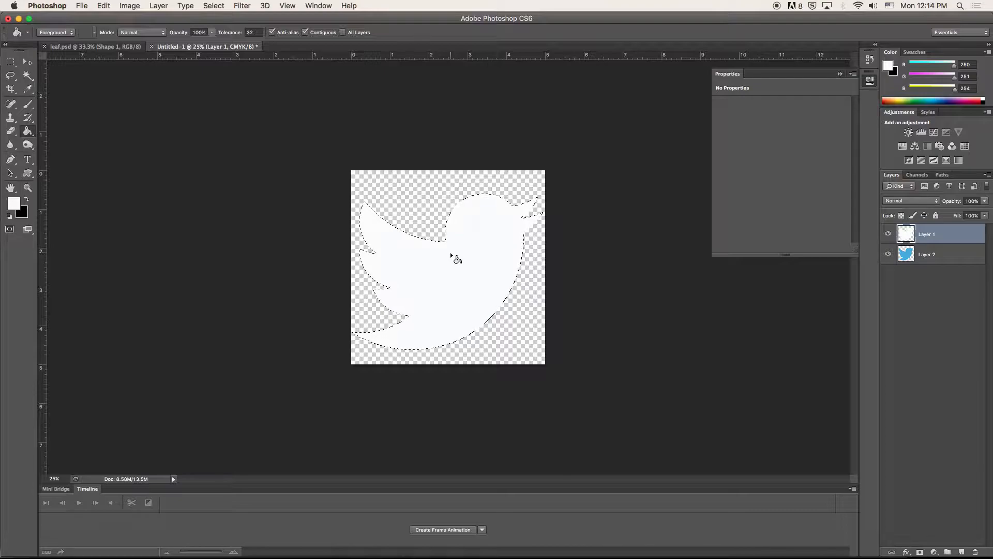
Step: Deselect the bird outline and delete the blue bird layer, Layer 2
left_click(211, 6)
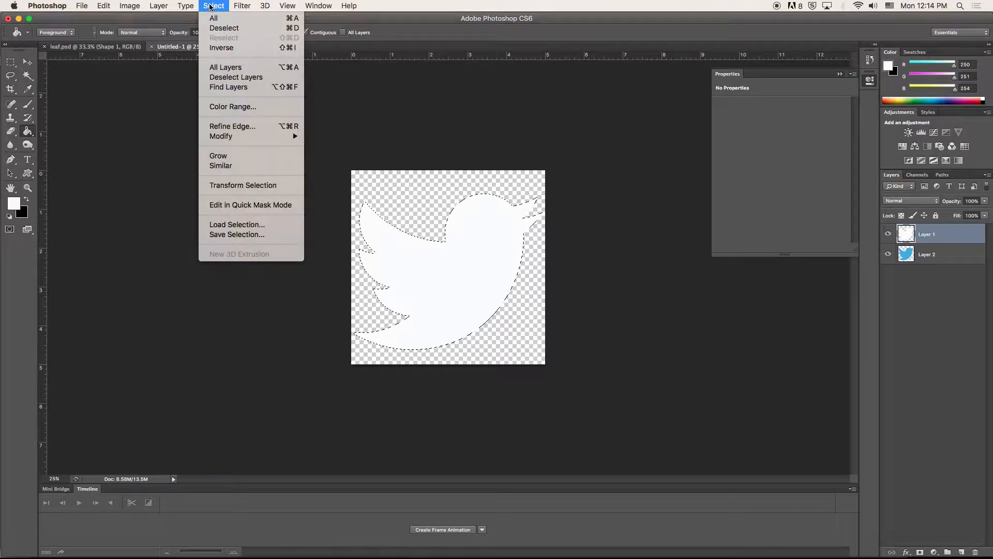
left_click(224, 28)
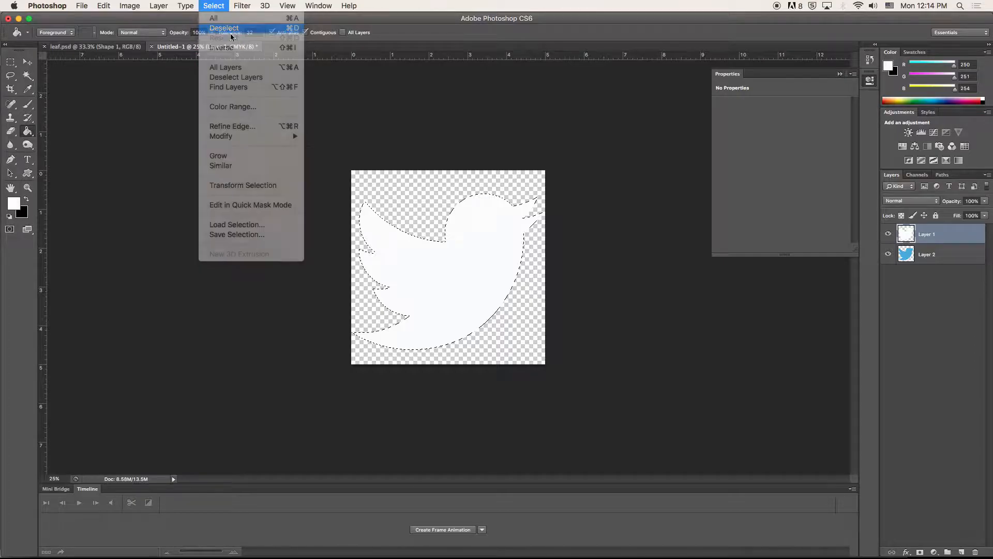
left_click_drag(955, 260, 977, 552)
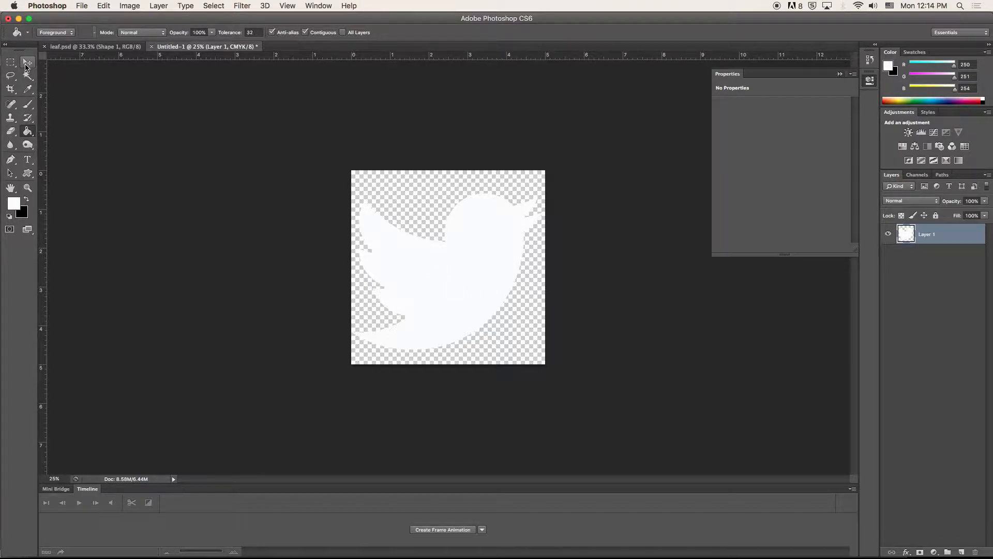
Step: Save the document to the Desktop as twitter2.psd in Photoshop format and minimize its window
left_click(26, 66)
left_click(81, 5)
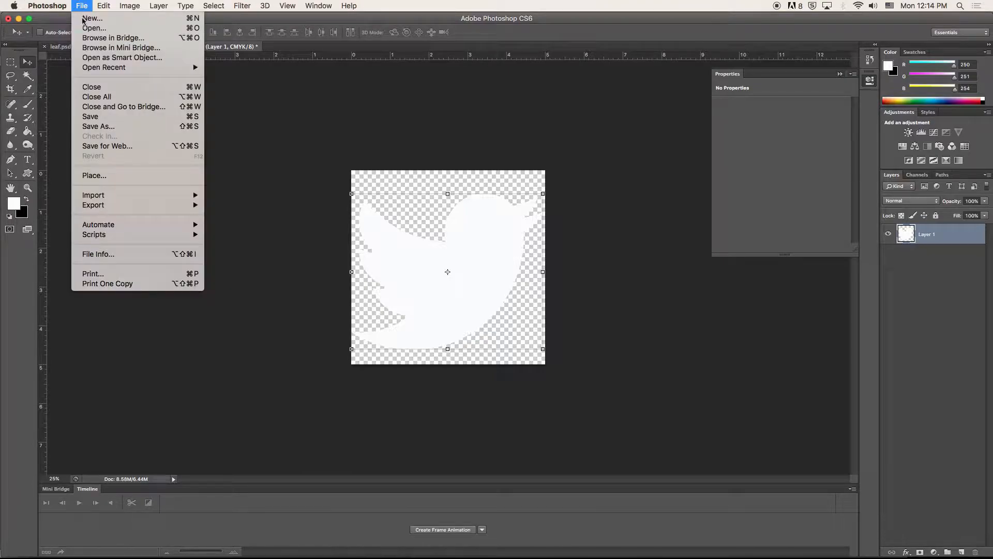
left_click(104, 127)
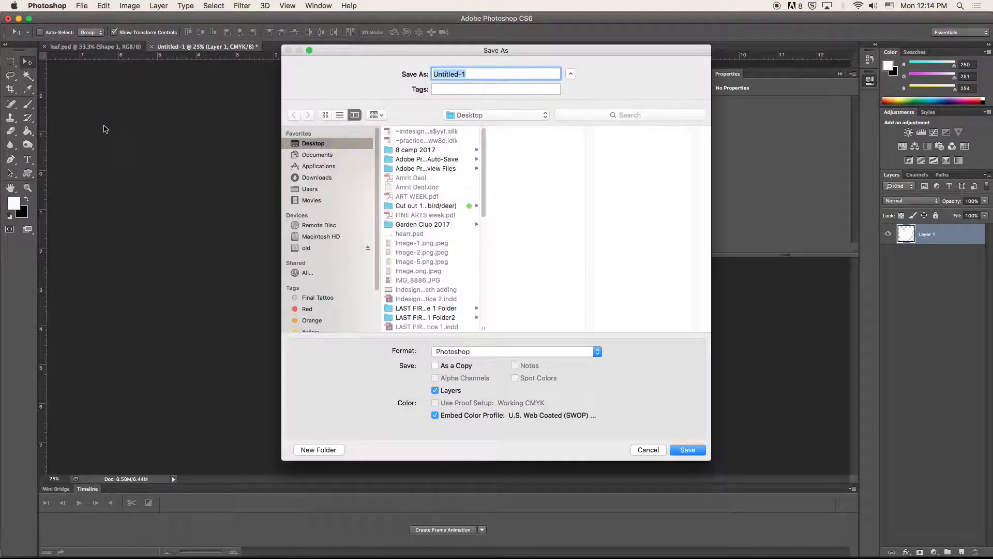
type("tter2.ps")
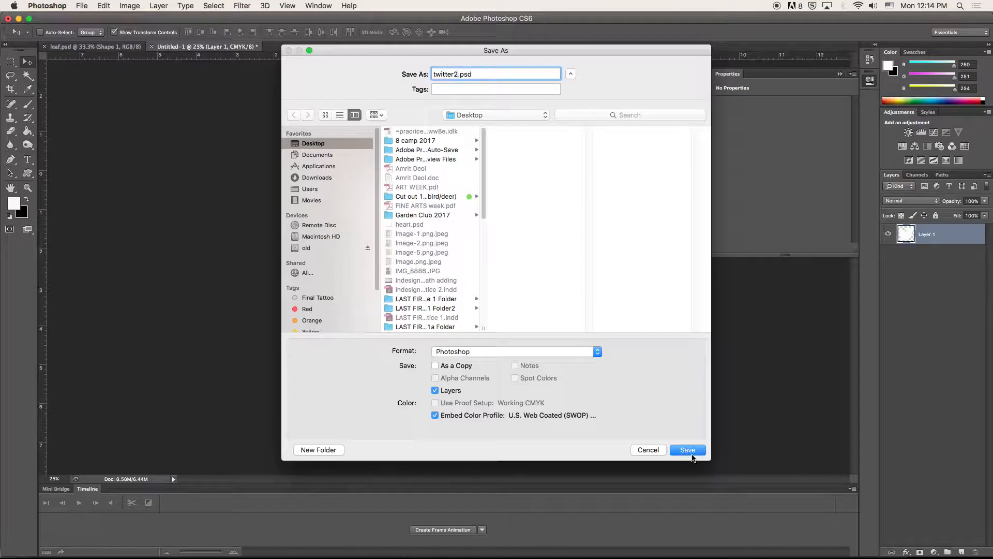
left_click(693, 454)
left_click(612, 221)
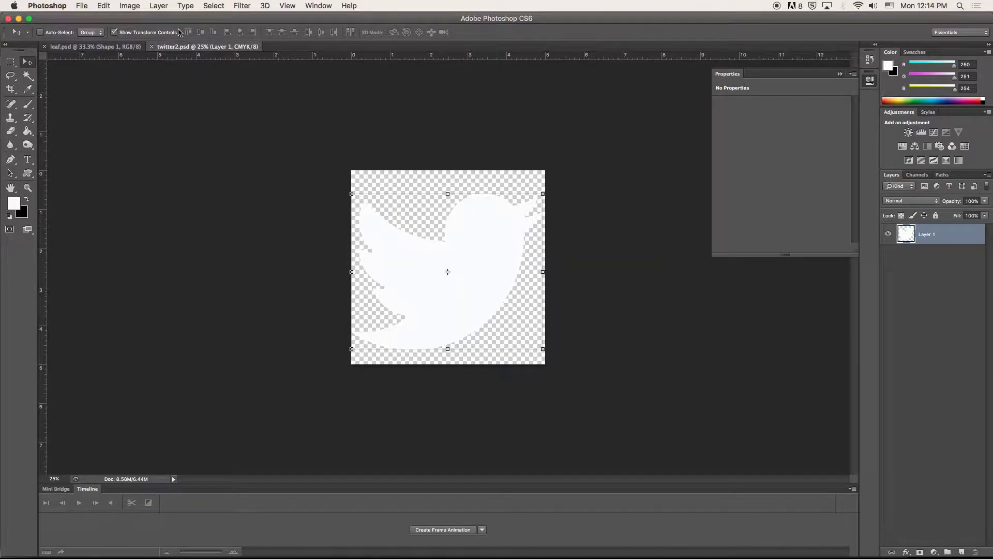
left_click(19, 19)
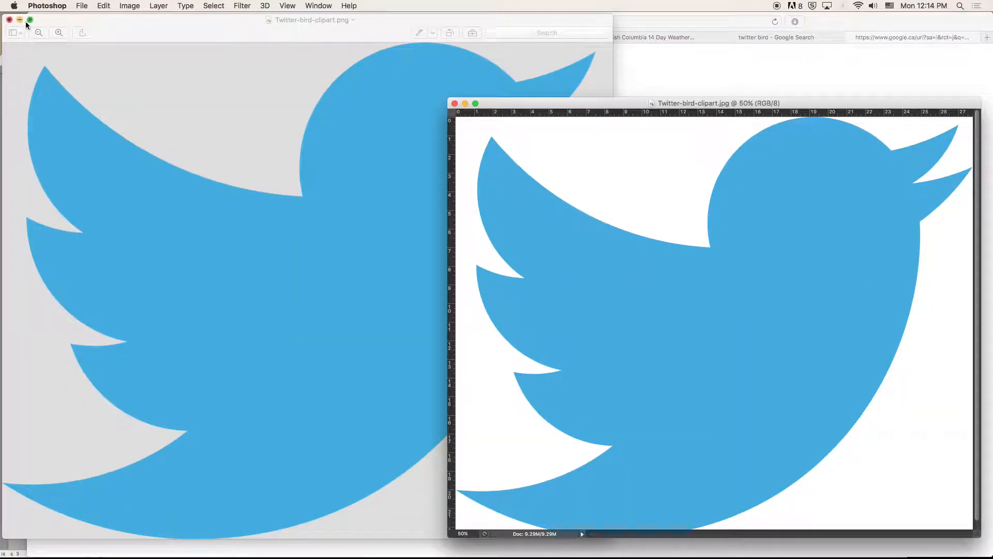
Step: Close the Twitter-bird-clipart preview, the clipart JPG document, the Safari window and the Macintosh HD Finder window
left_click(10, 19)
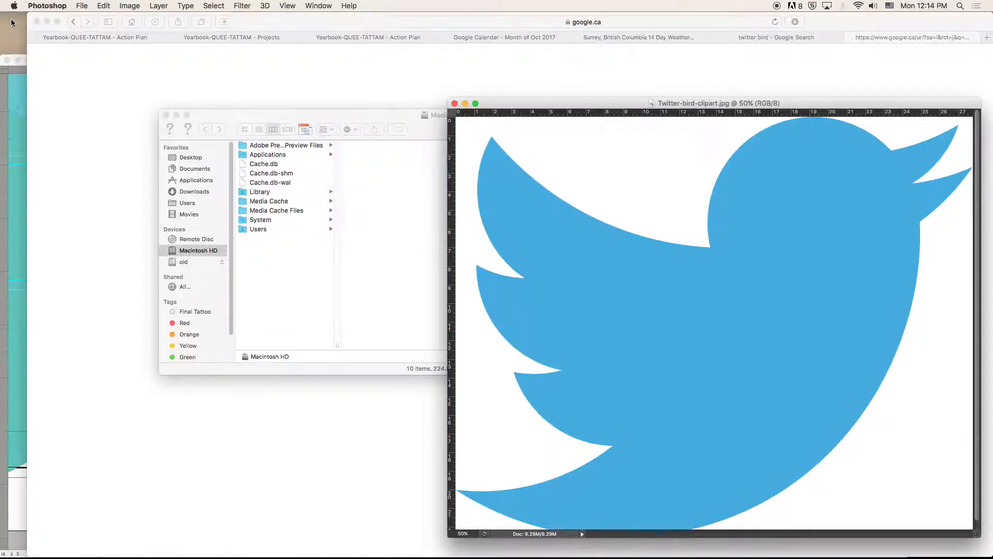
left_click(454, 104)
left_click(202, 95)
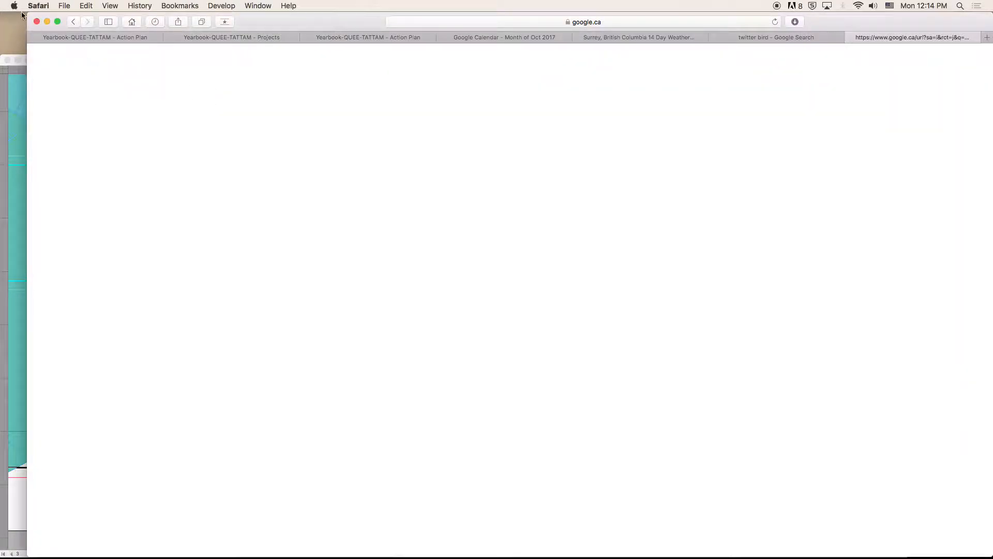
left_click(37, 22)
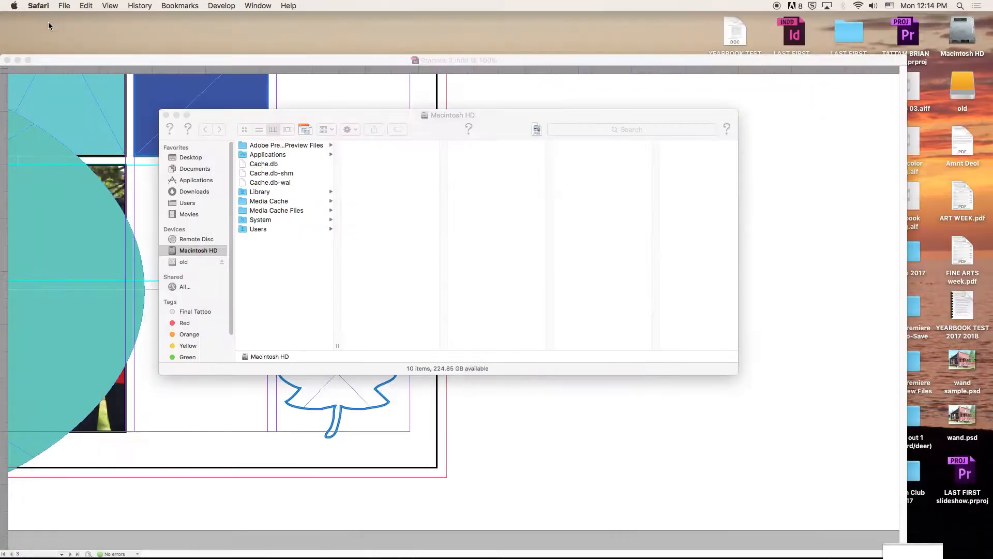
left_click(165, 116)
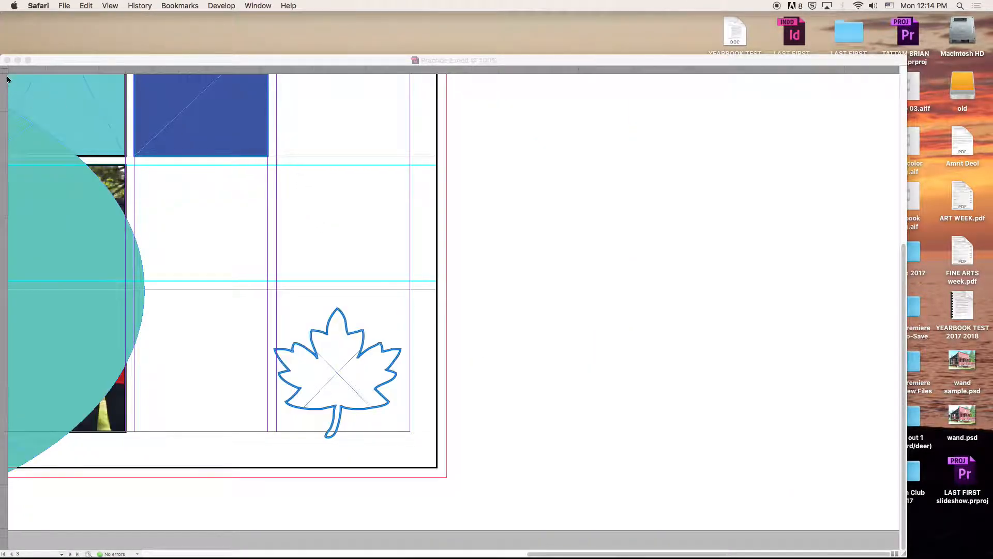
Step: Switch to InDesign and draw a rectangular frame 15p0 wide by 13p0 high between the column guides above the maple leaf
left_click(48, 57)
left_click(32, 220)
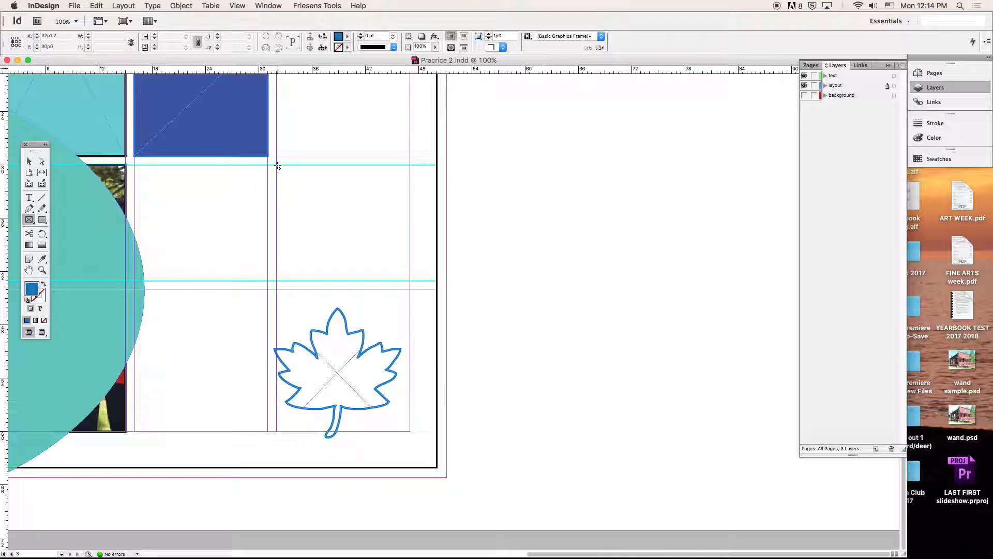
left_click_drag(277, 166, 410, 281)
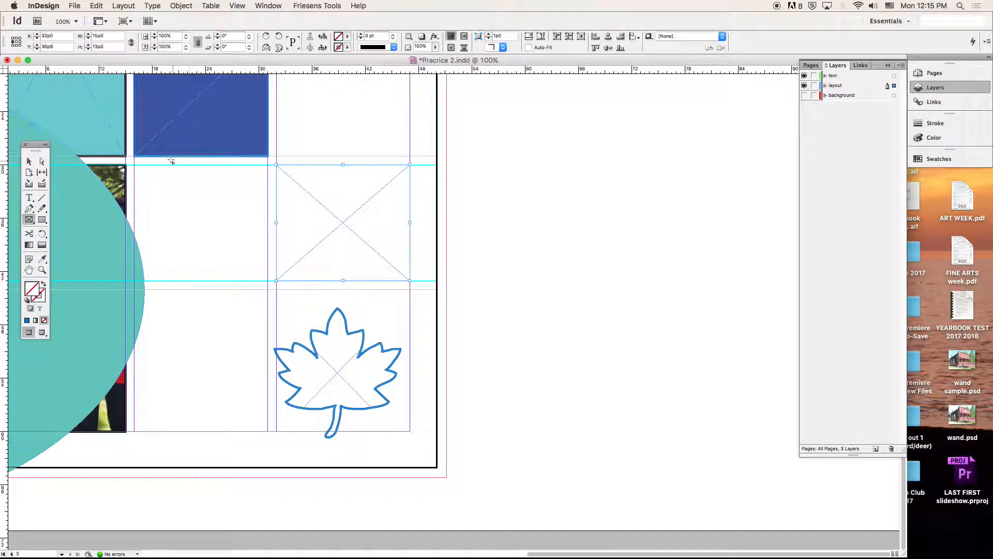
Step: Place twitter2.psd from the Desktop into the new frame
left_click(29, 161)
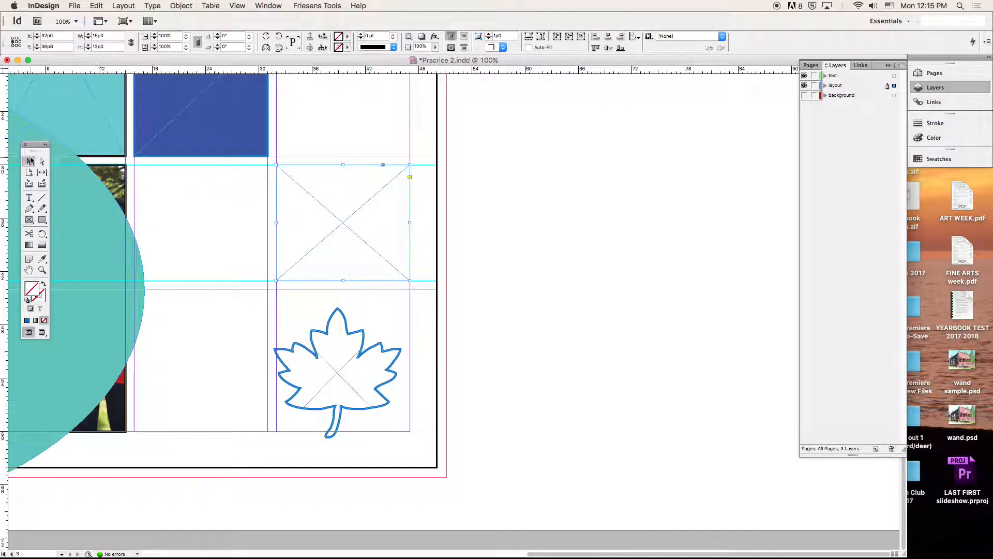
left_click(76, 6)
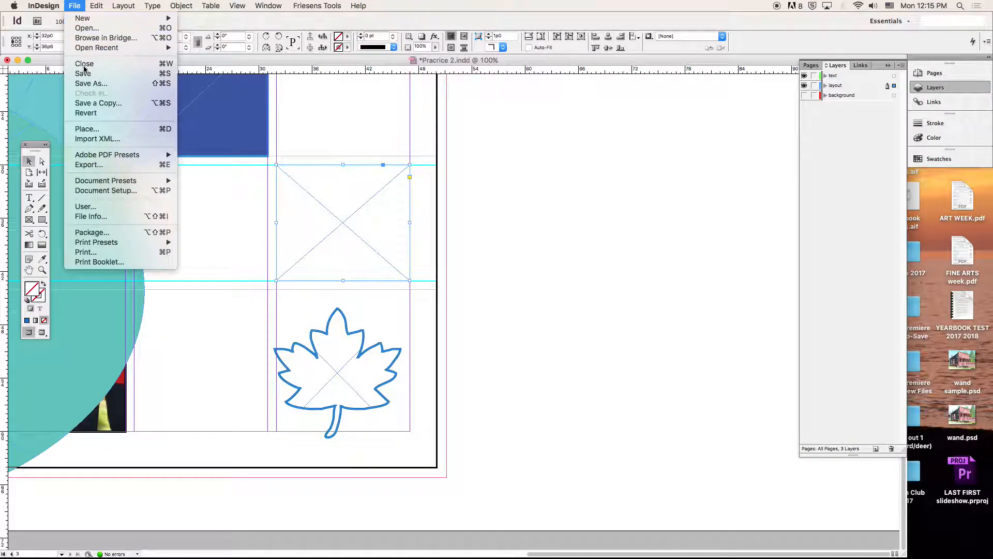
left_click(89, 129)
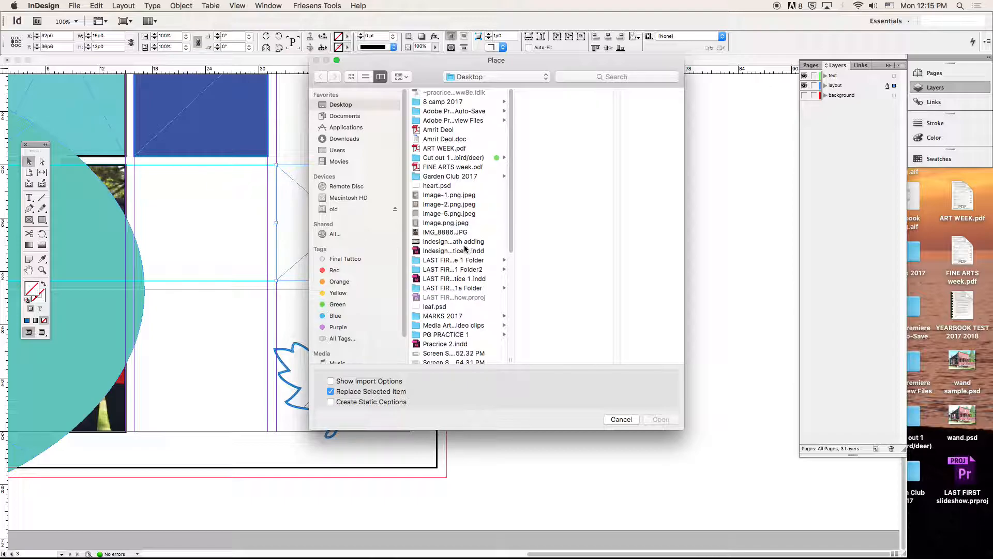
scroll(455, 277, "down", 2)
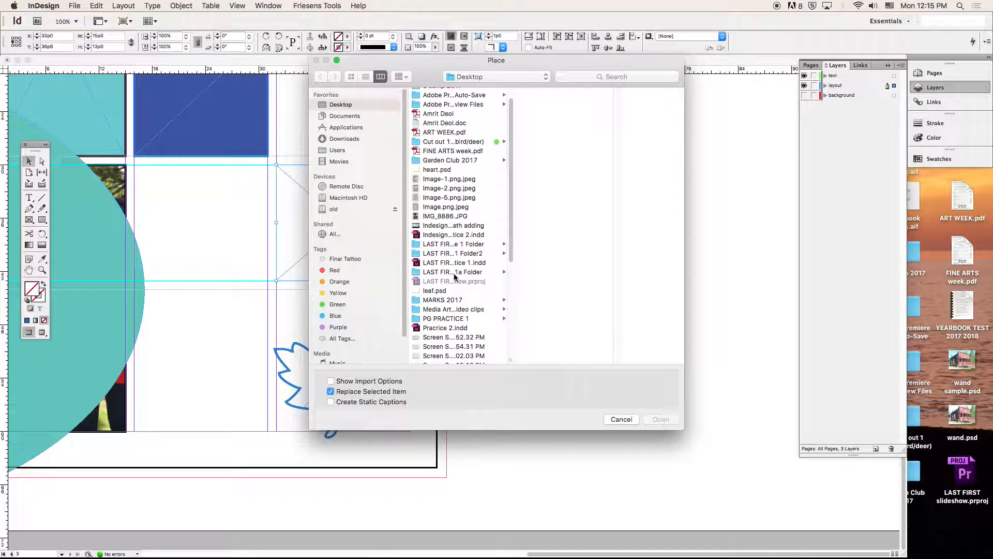
scroll(455, 278, "down", 4)
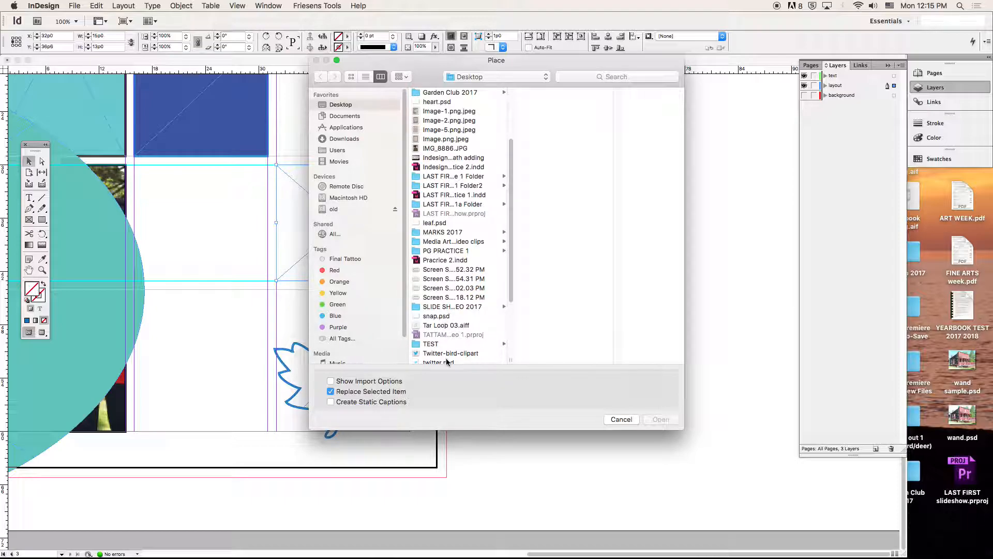
scroll(448, 361, "down", 5)
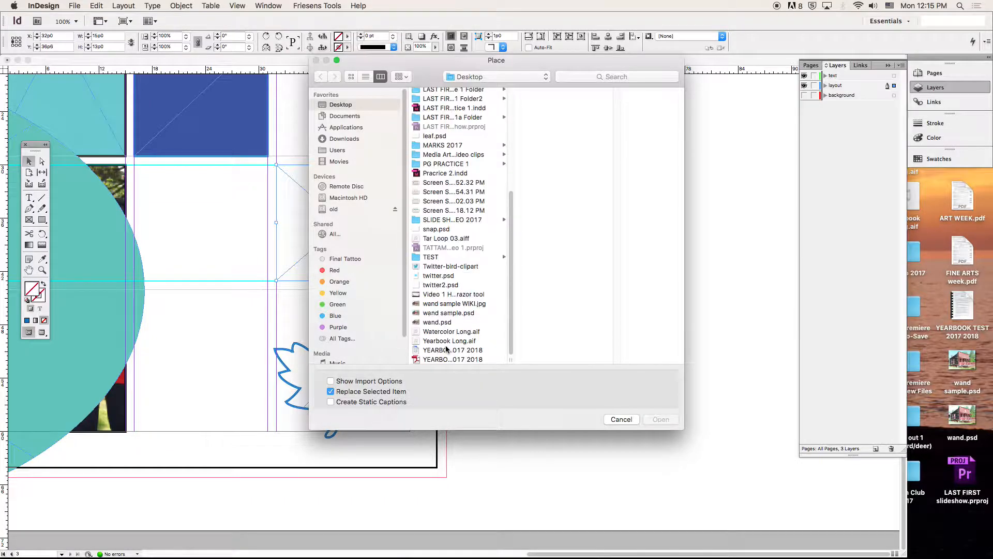
left_click(440, 285)
left_click(661, 419)
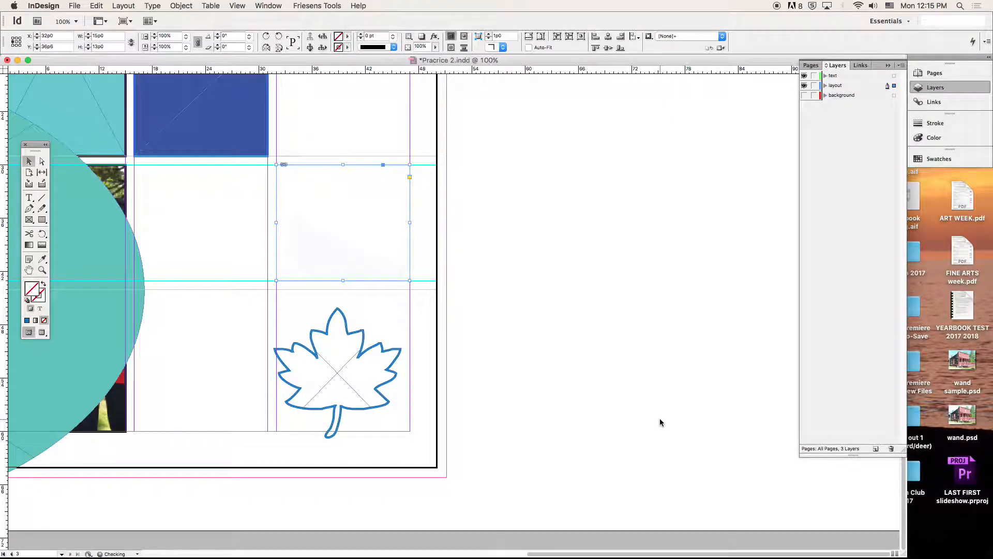
Step: Show the background layer and move the bird frame up into the empty area beneath the dark blue shape
left_click(805, 96)
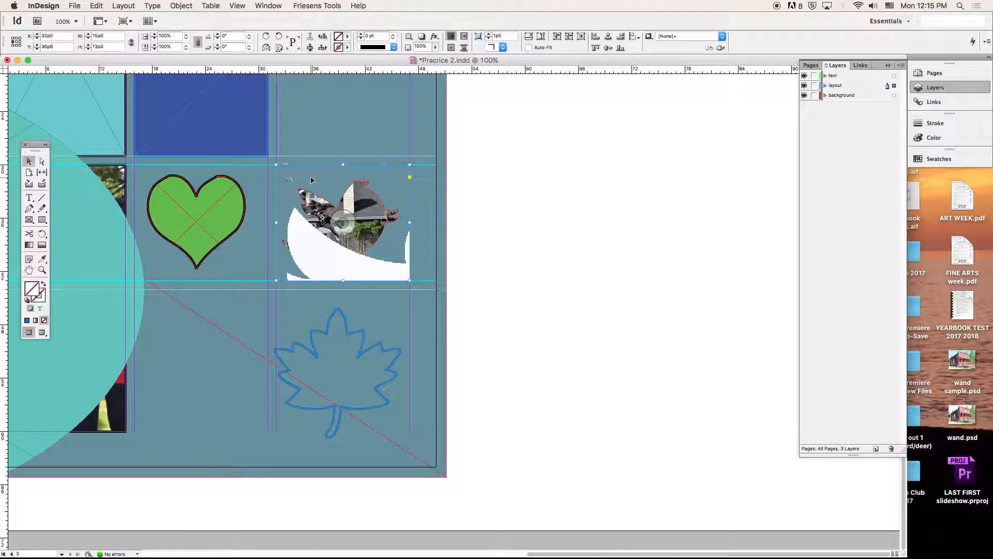
scroll(312, 184, "up", 5)
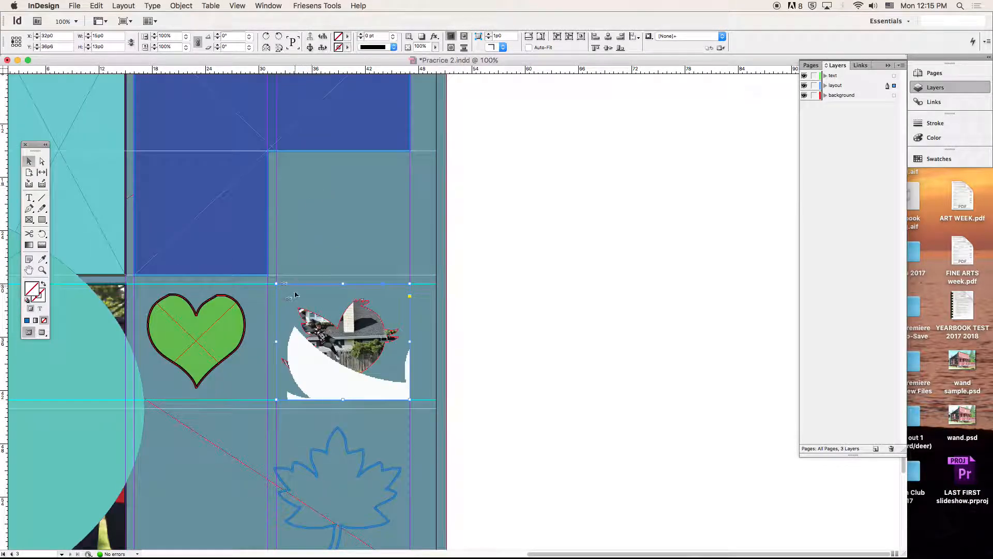
left_click_drag(312, 299, 317, 166)
Step: Reposition the bird image inside its frame and scale it proportionally to about 43% so the whole bird fits
left_click(42, 161)
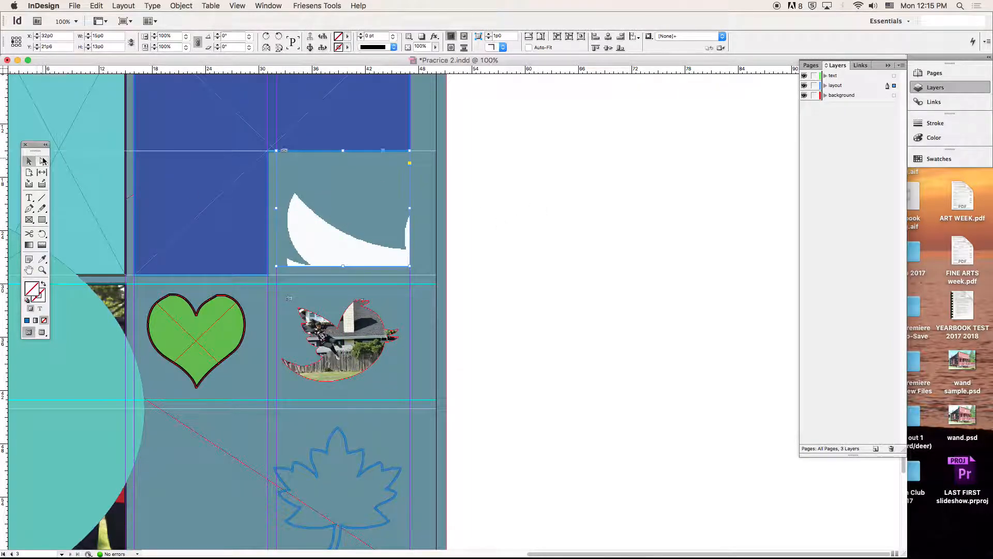
left_click(335, 227)
left_click_drag(335, 228, 305, 193)
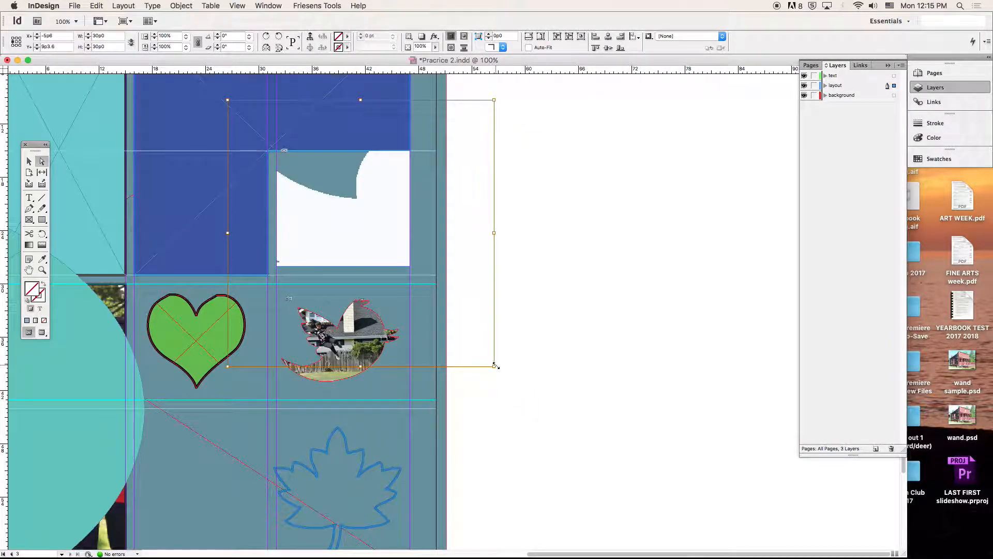
left_click_drag(495, 365, 416, 289)
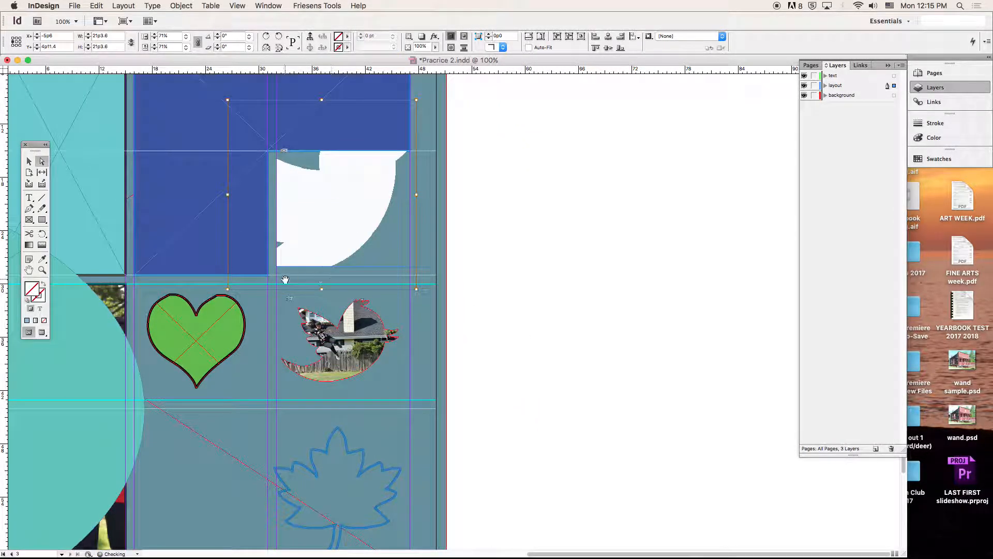
left_click_drag(228, 99, 279, 151)
left_click(417, 151)
left_click_drag(416, 151, 369, 196)
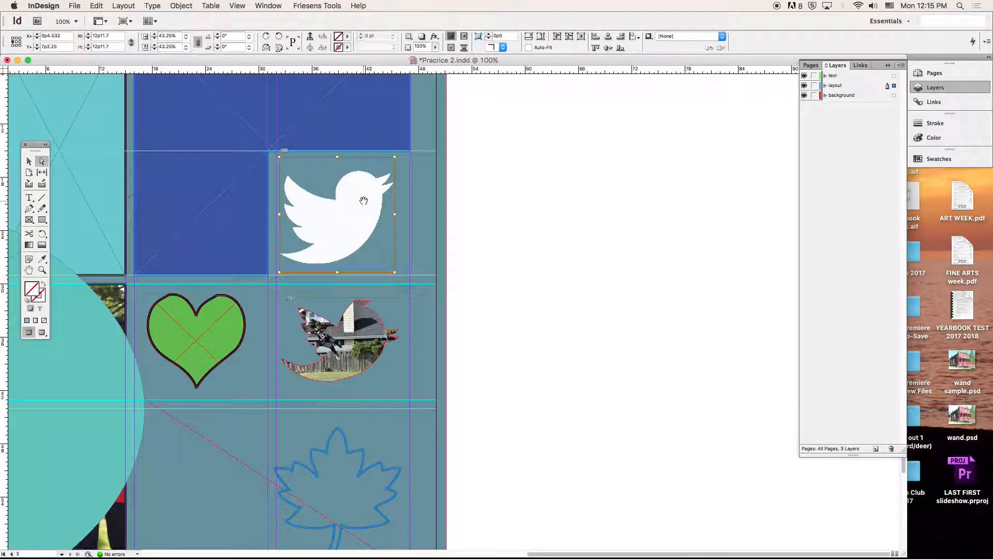
Step: Nudge the bird image slightly up and to the left within its frame and deselect it
key("Up")
key("Up")
key("Up")
key("Up")
key("Left")
key("Left")
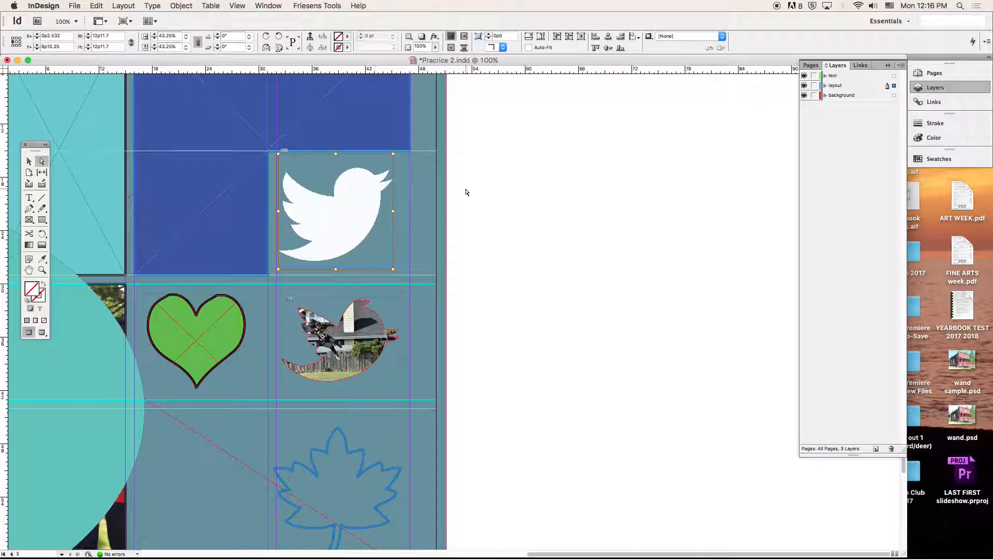
left_click(641, 184)
Step: Try to apply a clipping path of type Detect Edges to the bird image
left_click(310, 193)
left_click(182, 6)
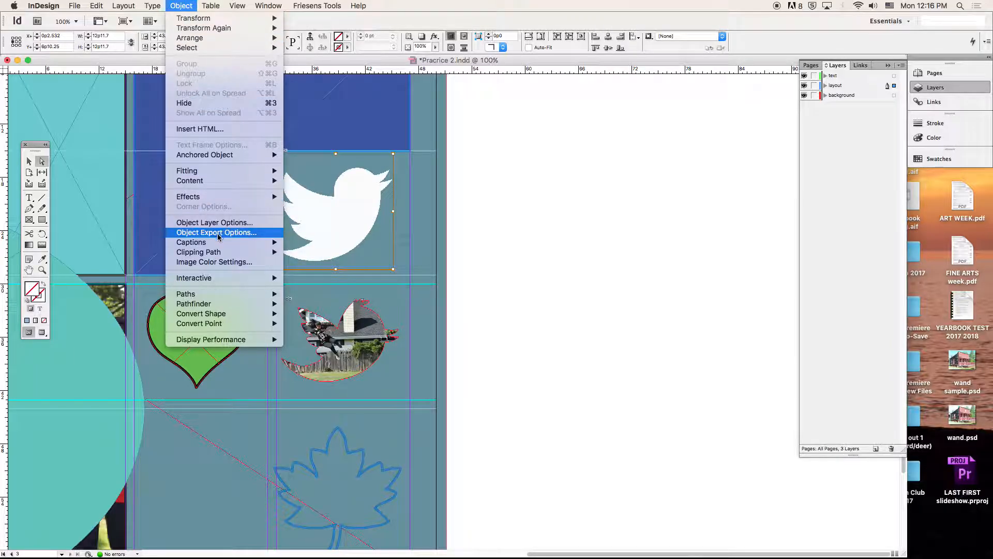
mouse_move(217, 252)
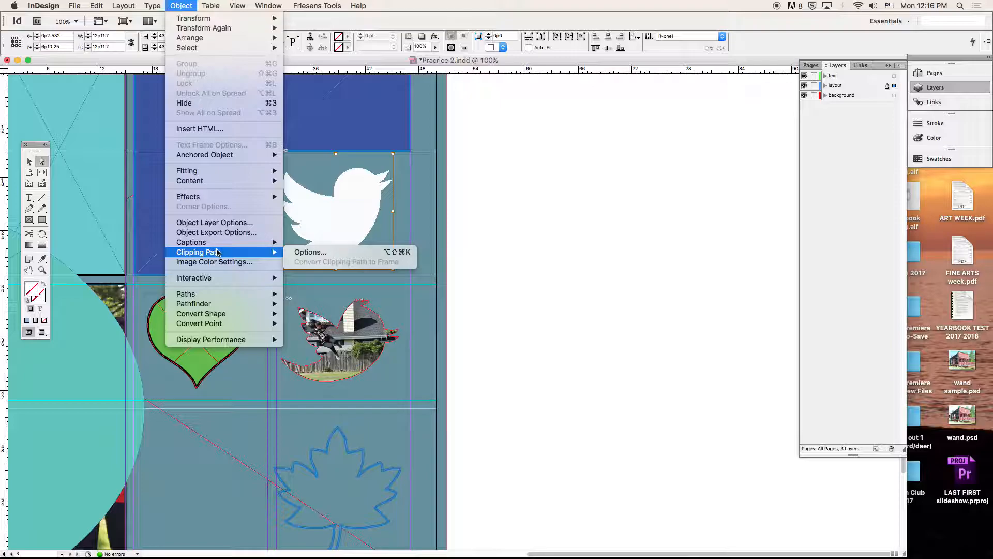
left_click(353, 252)
left_click(473, 233)
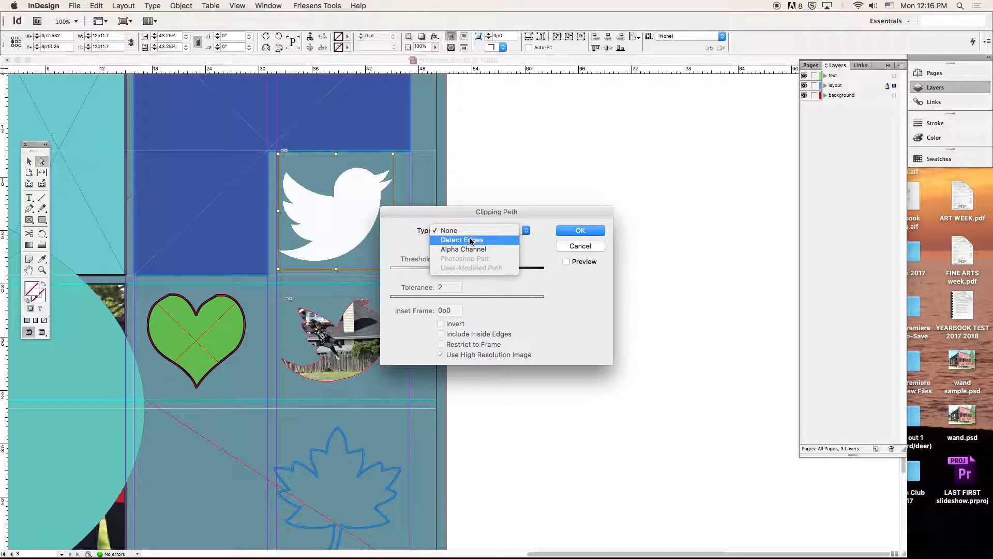
left_click(471, 241)
left_click(581, 232)
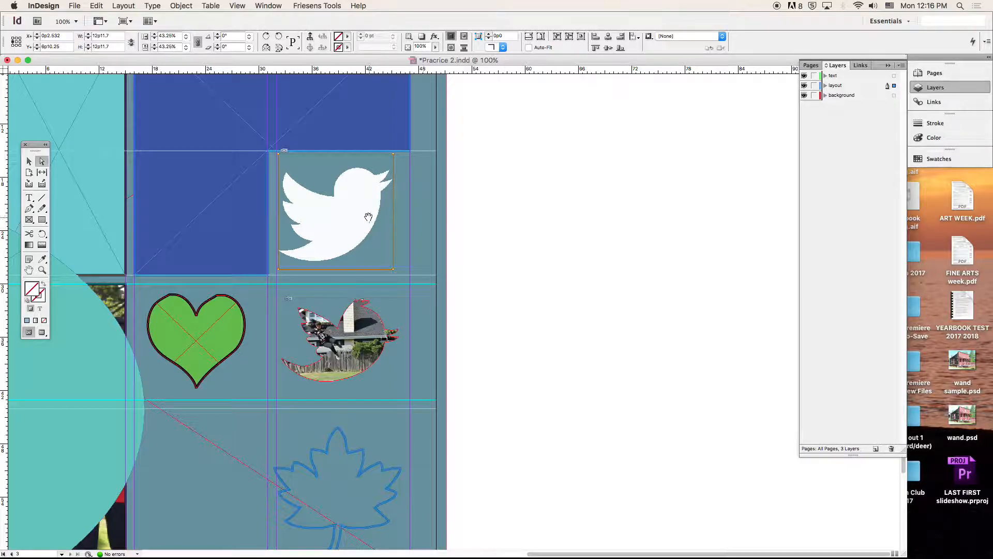
Step: Reselect the bird image and reapply its clipping path with Detect Edges, threshold 25 and tolerance 2
left_click(29, 161)
left_click(558, 218)
left_click(358, 209)
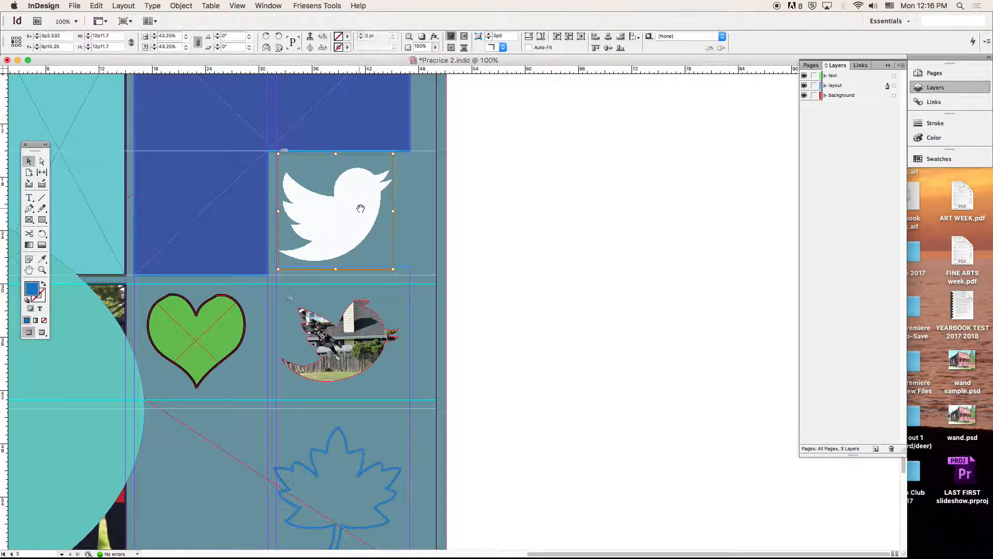
left_click(193, 6)
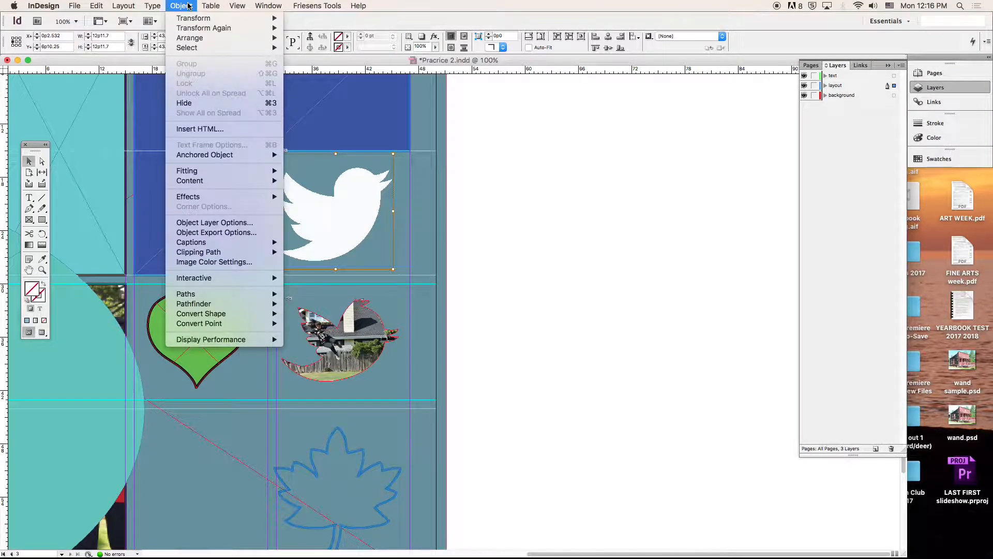
mouse_move(234, 256)
left_click(344, 251)
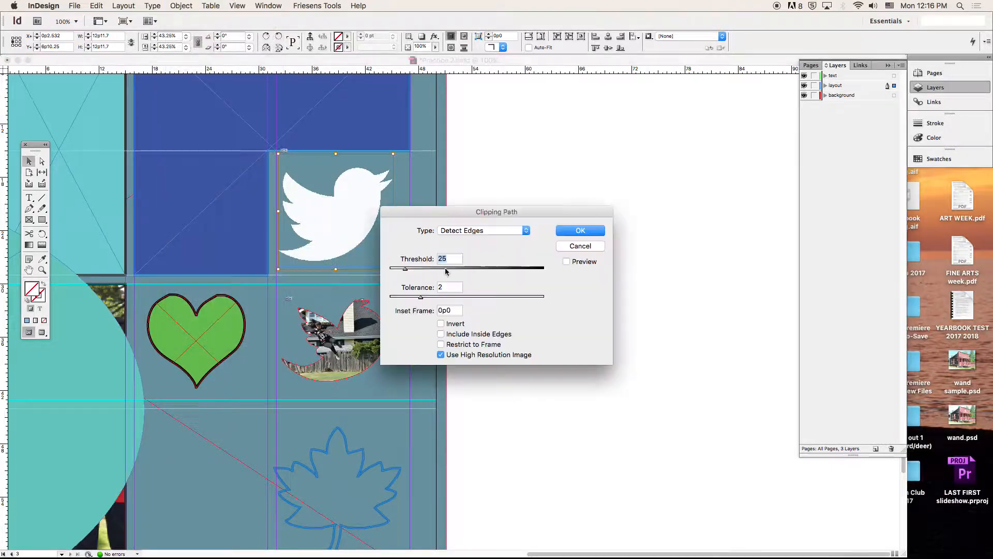
left_click(583, 230)
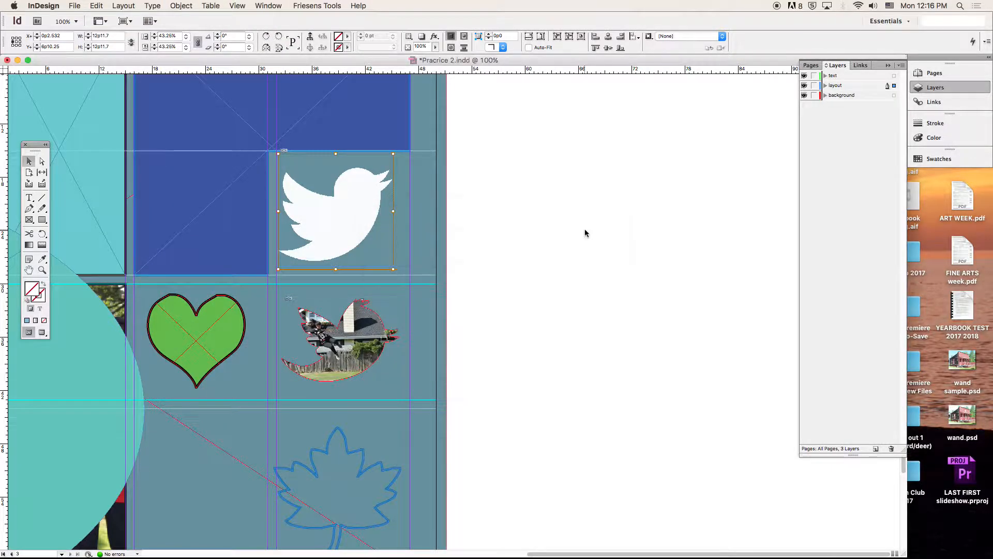
Step: Select the bird's frame with the Direct Selection tool and set its clipping path type to Alpha Channel
key("a")
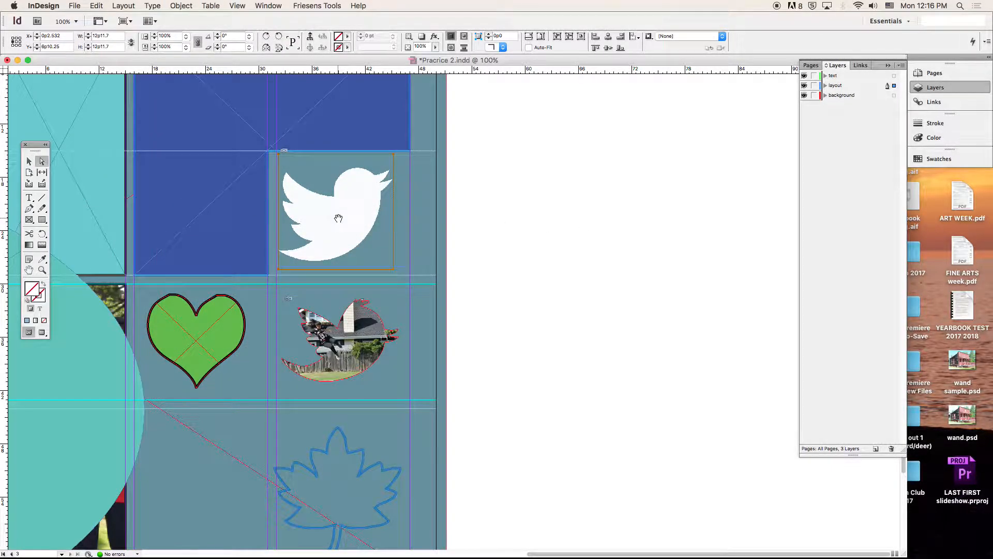
left_click(533, 230)
left_click(369, 215)
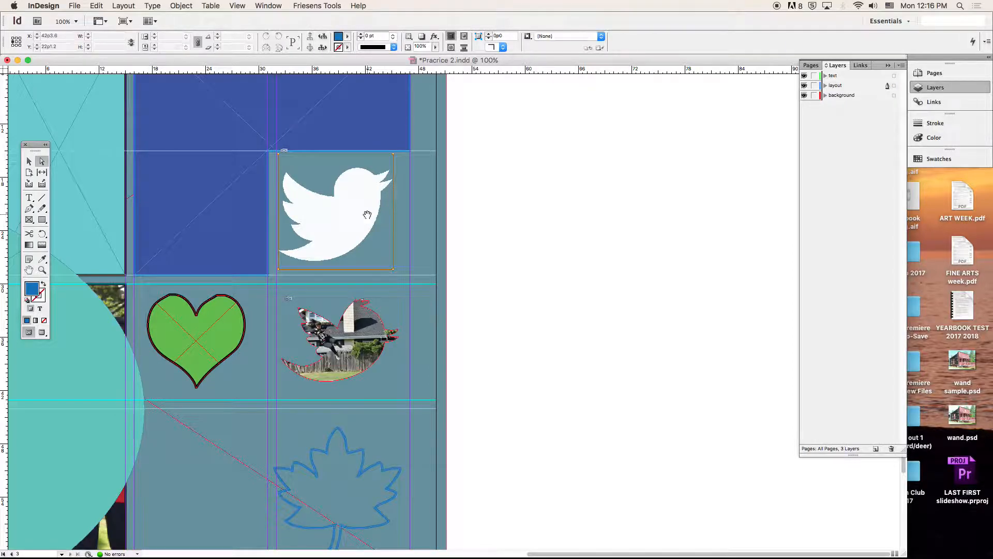
double_click(369, 214)
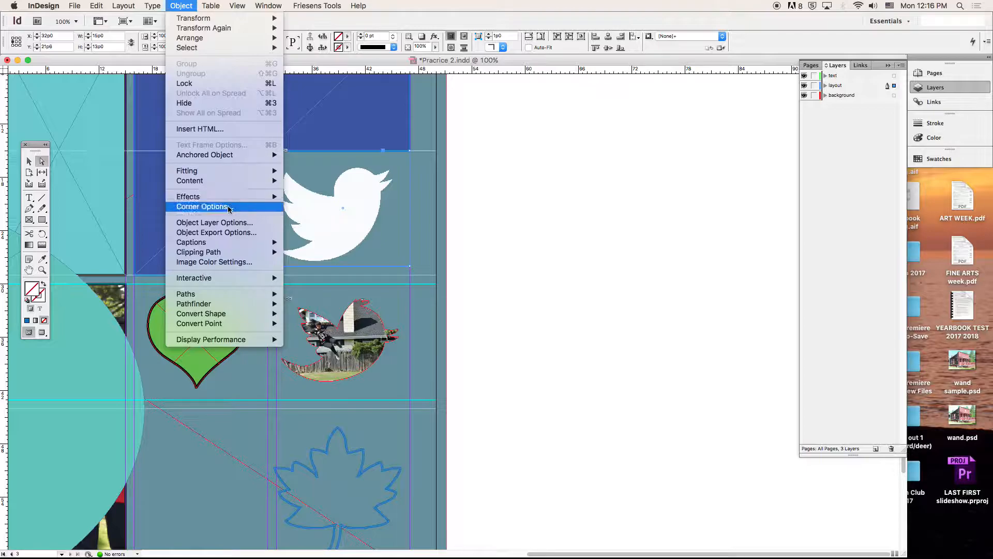
mouse_move(226, 199)
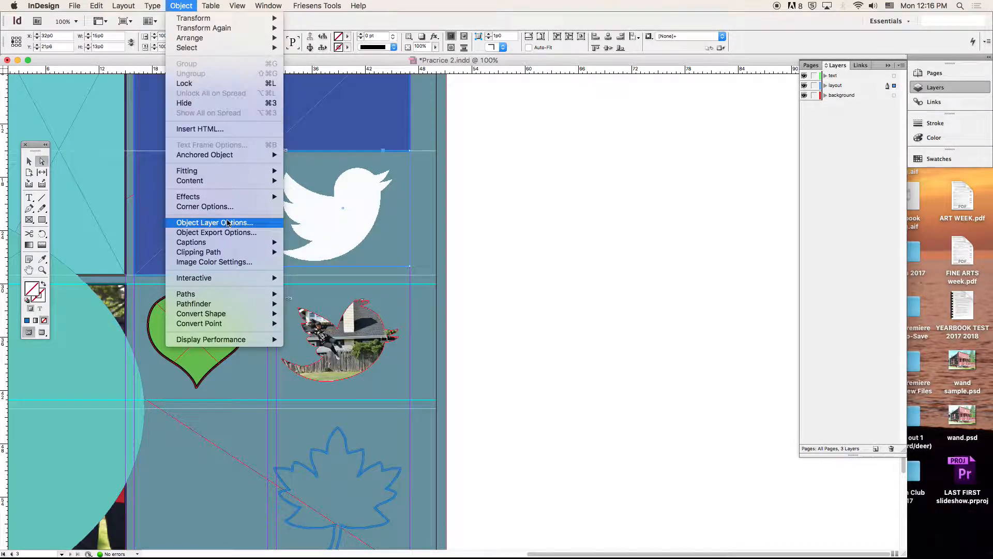
mouse_move(227, 252)
left_click(310, 252)
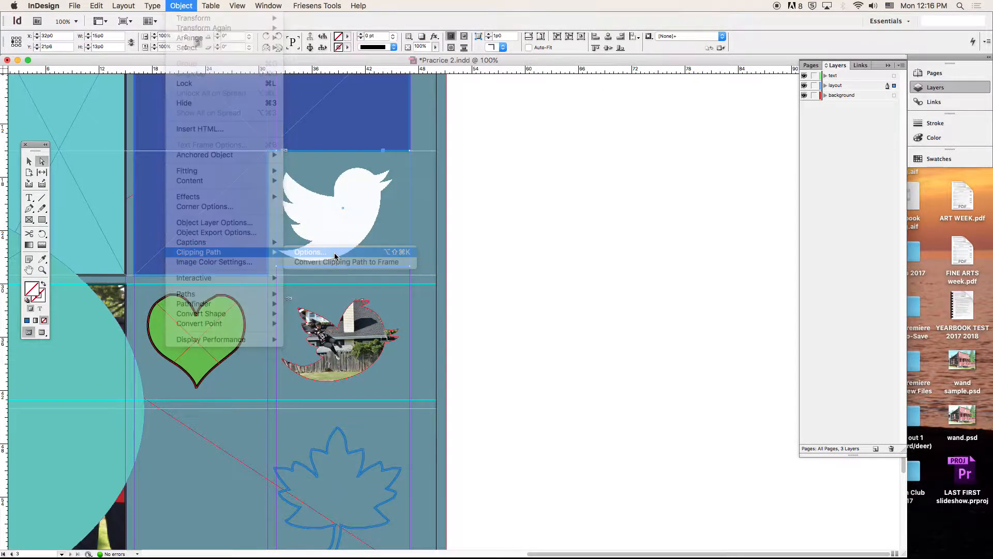
left_click(502, 228)
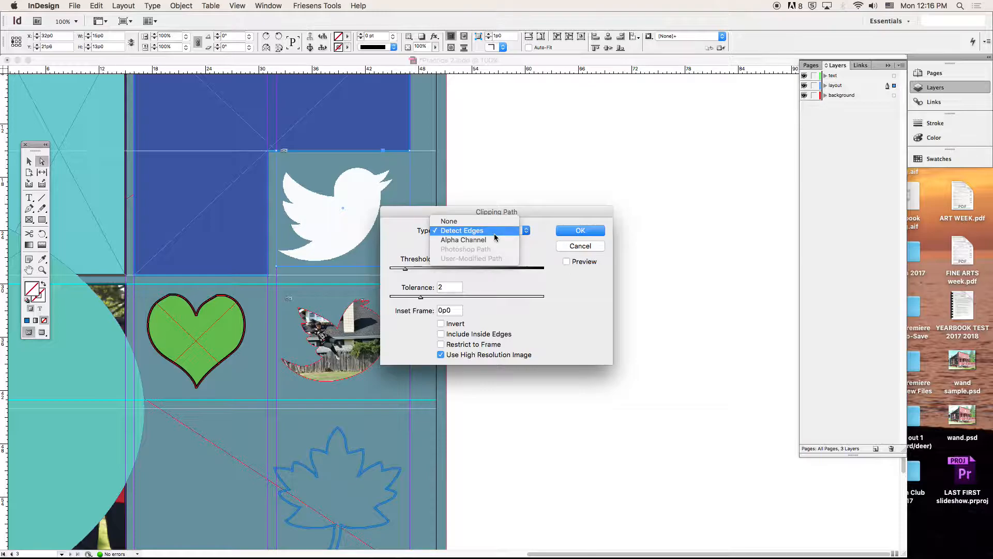
left_click(494, 239)
left_click(600, 233)
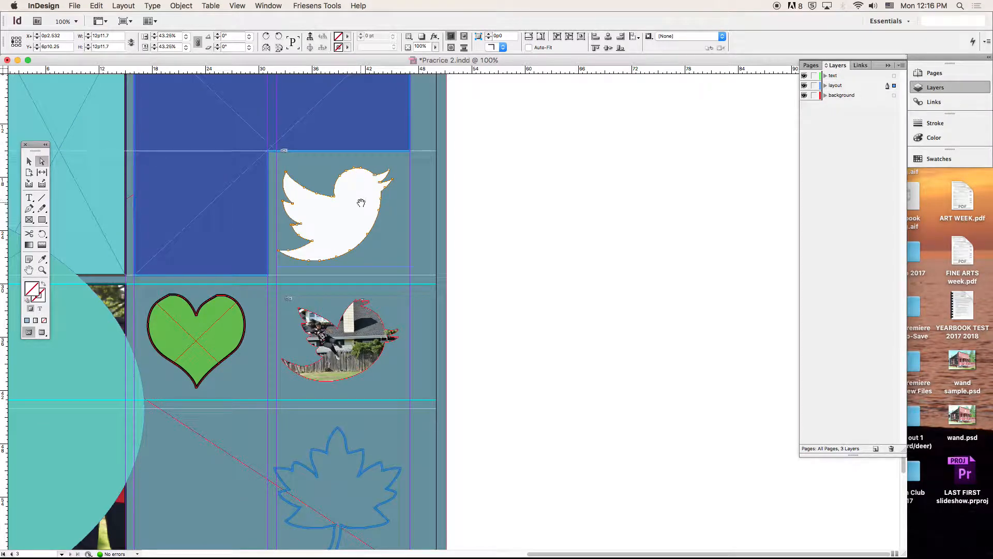
Step: Convert the bird image's clipping path to a frame and delete the image inside it
right_click(355, 202)
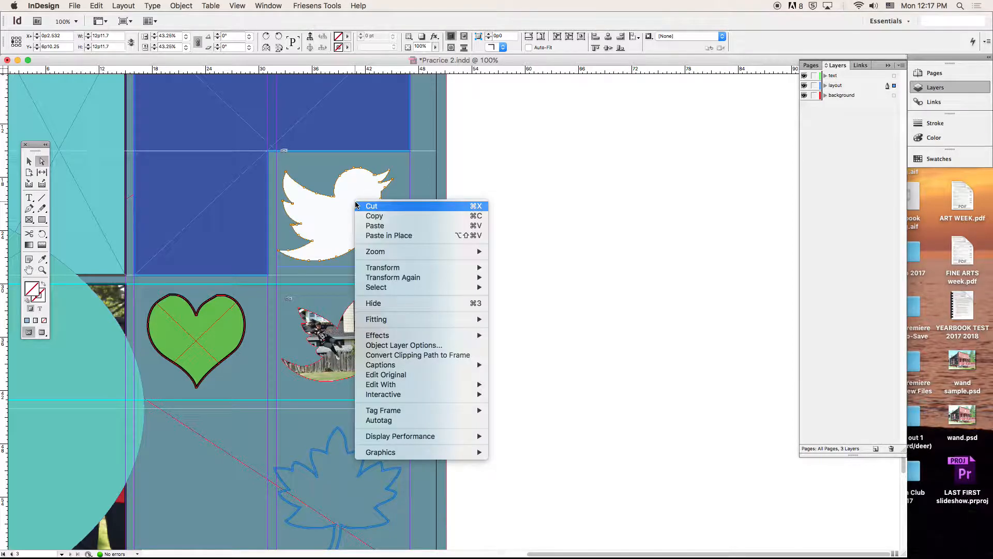
left_click(405, 355)
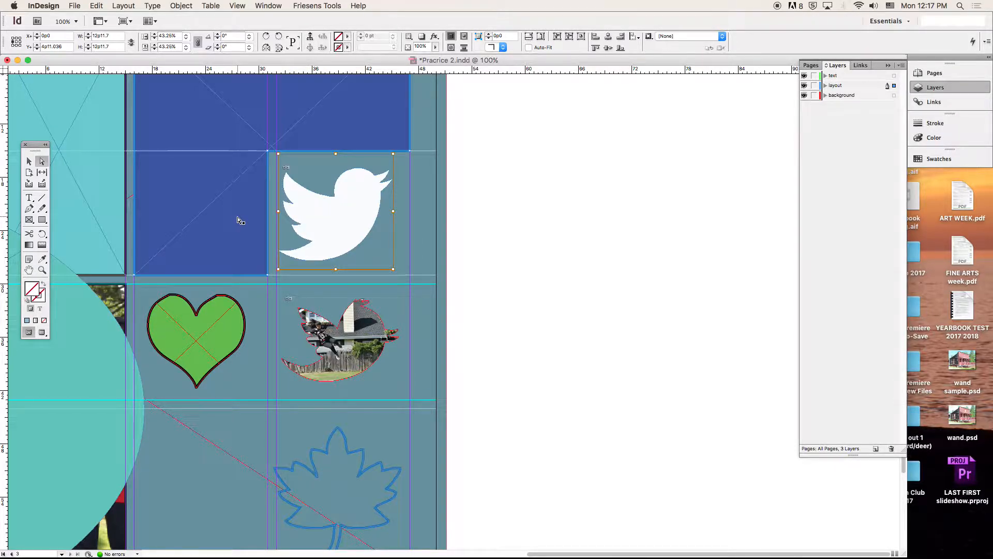
key("Delete")
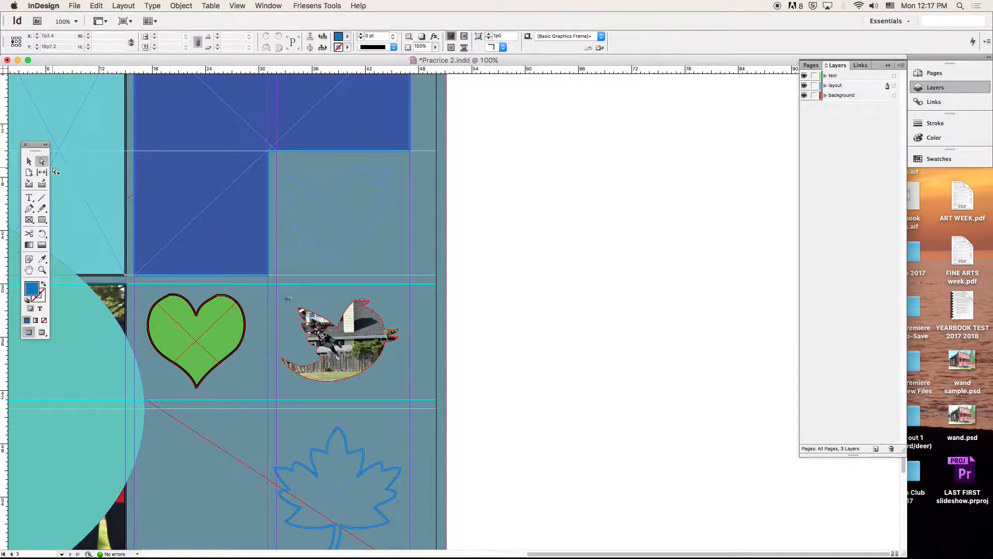
Step: Select the empty bird-shaped frame, give it a 4 pt stroke and deselect it
left_click(30, 165)
left_click(355, 211)
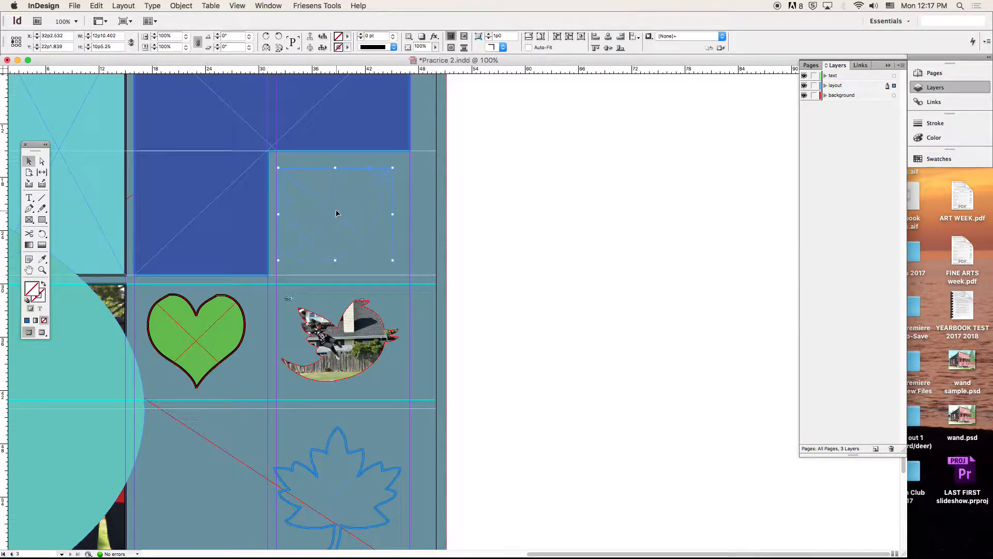
left_click(393, 35)
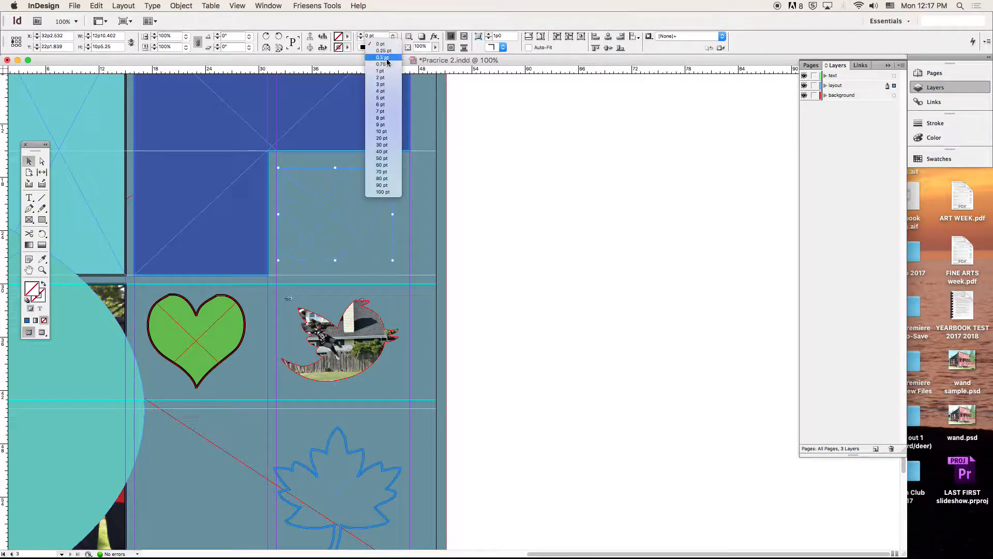
left_click(382, 91)
left_click(496, 137)
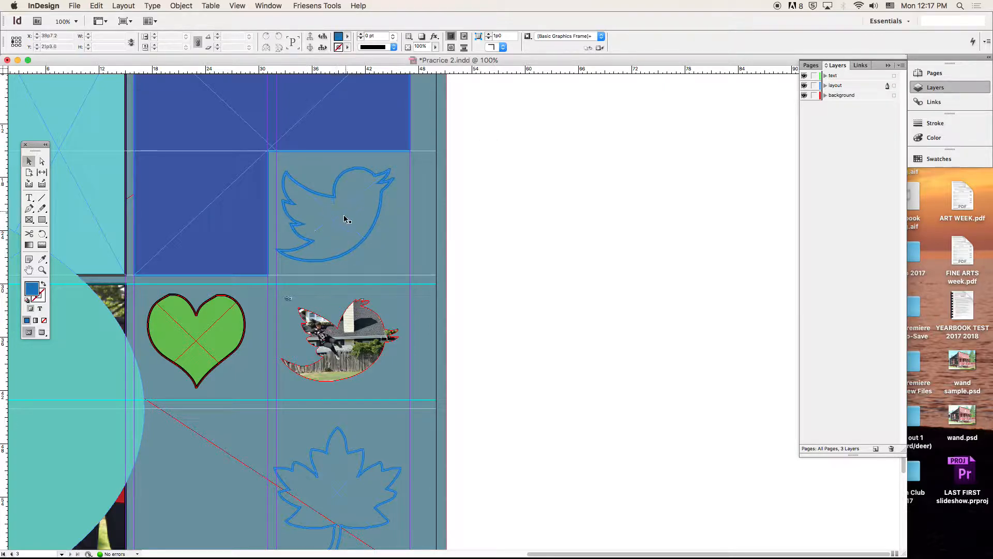
Step: Briefly hide and reshow the layout layer, and hide the background layer
left_click(805, 86)
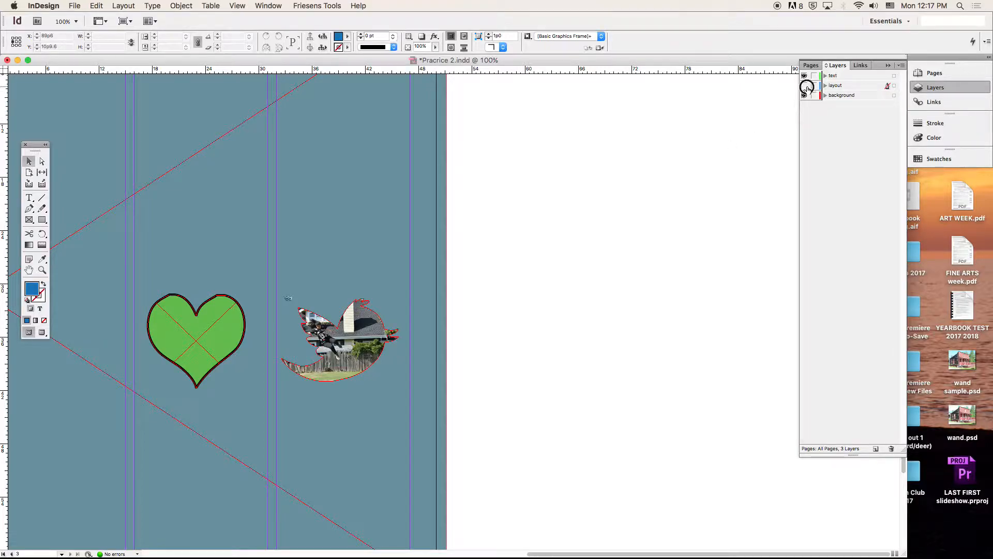
left_click(804, 86)
left_click(804, 95)
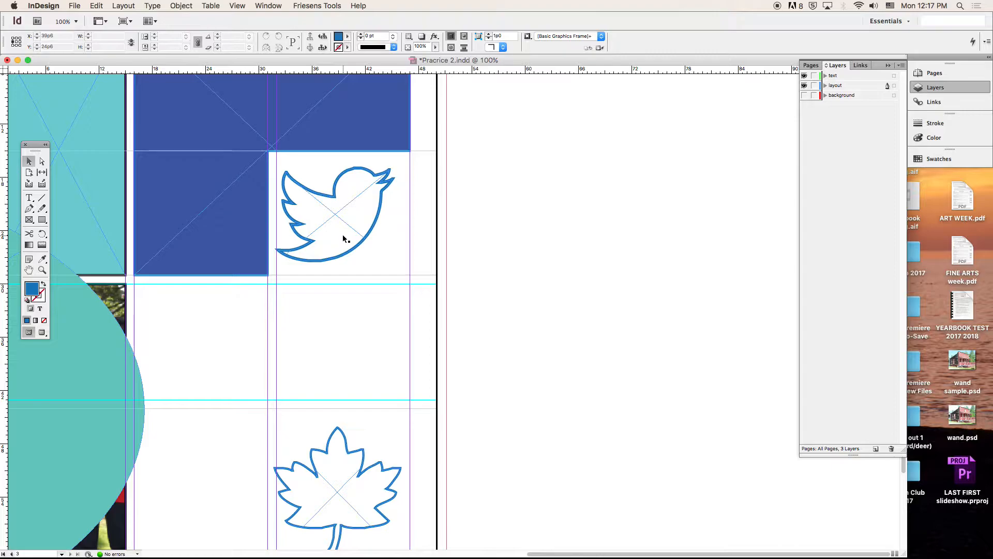
Step: Switch to Photoshop and look through the Custom Shape tool's library of preset shapes
key("ctrl+Up")
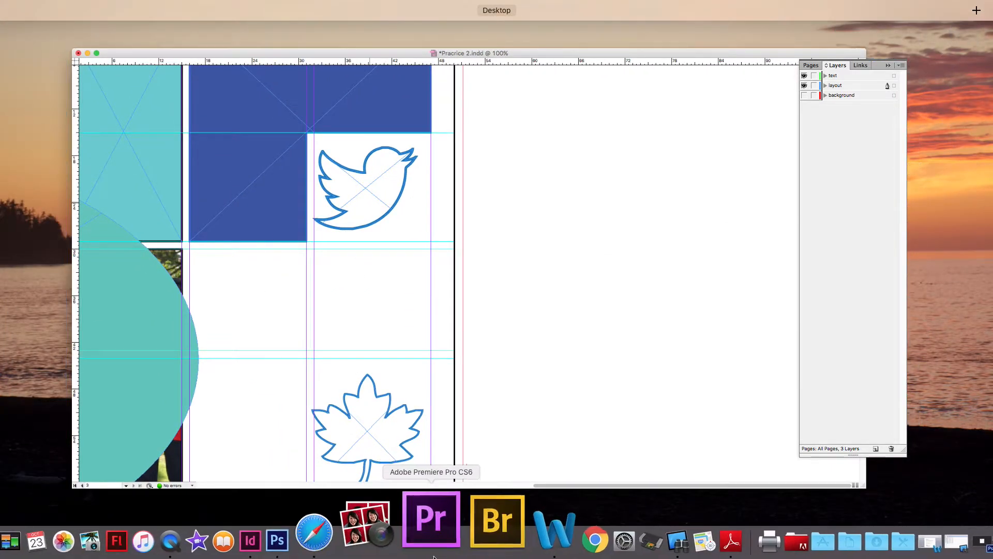
left_click(355, 549)
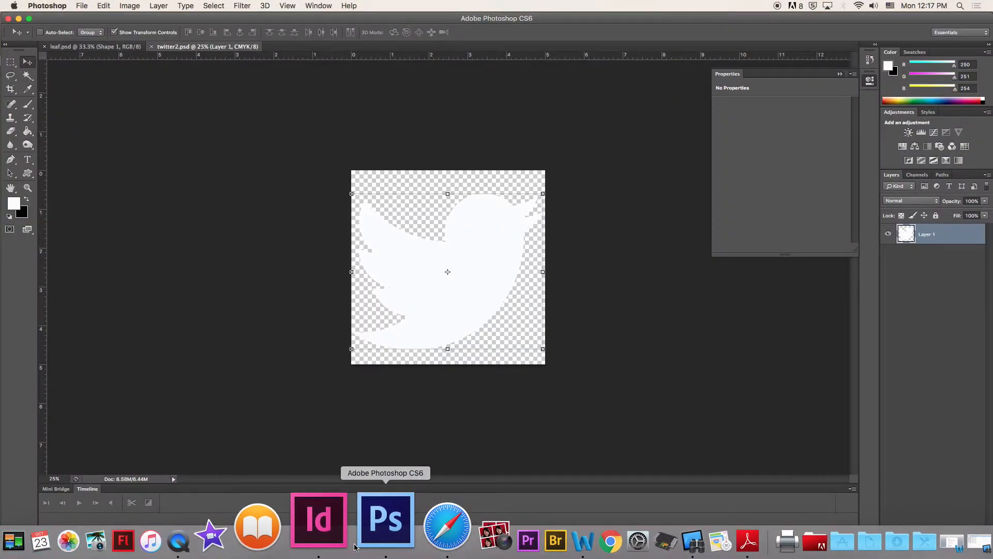
left_click(30, 175)
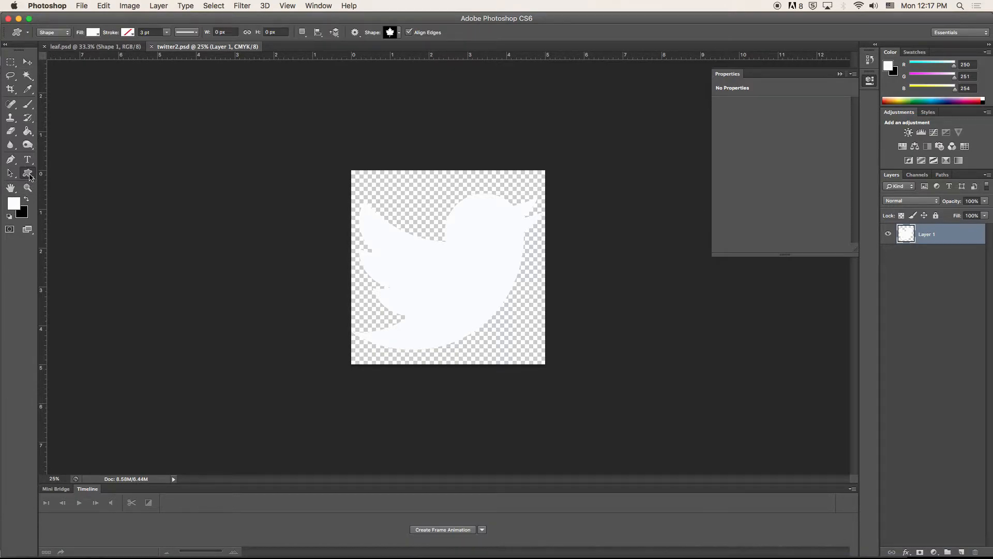
left_click_drag(30, 178, 65, 222)
left_click(400, 33)
scroll(404, 124, "down", 10)
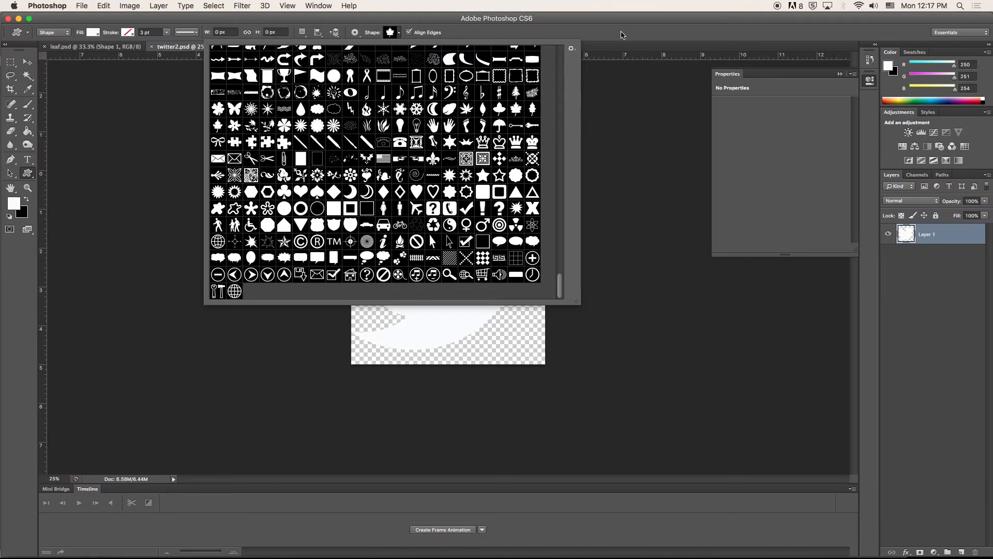
left_click(621, 35)
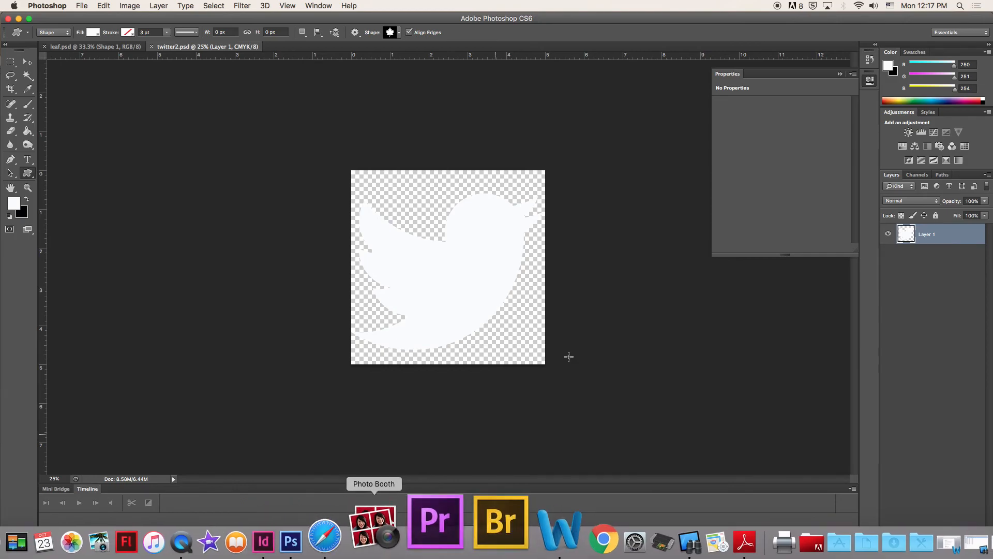